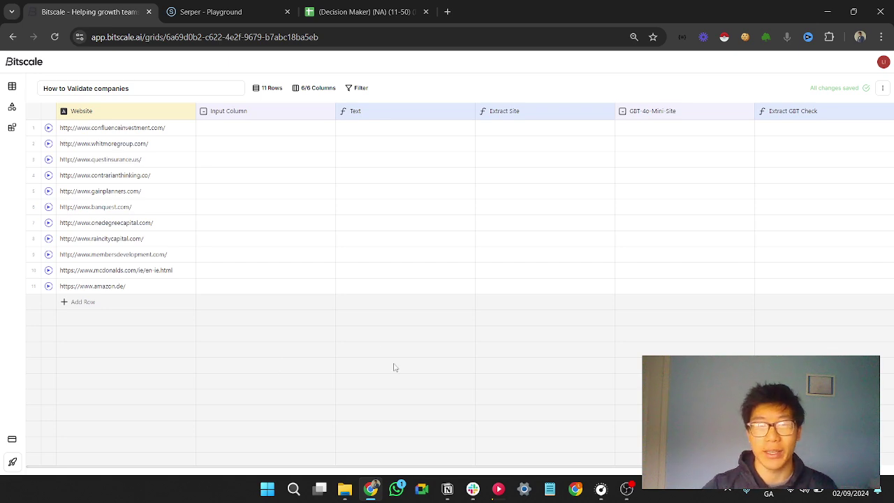
{"action": "left_click_drag", "start_coordinate": [292, 158], "coordinate": [287, 257]}
{"action": "left_click", "coordinate": [391, 207]}
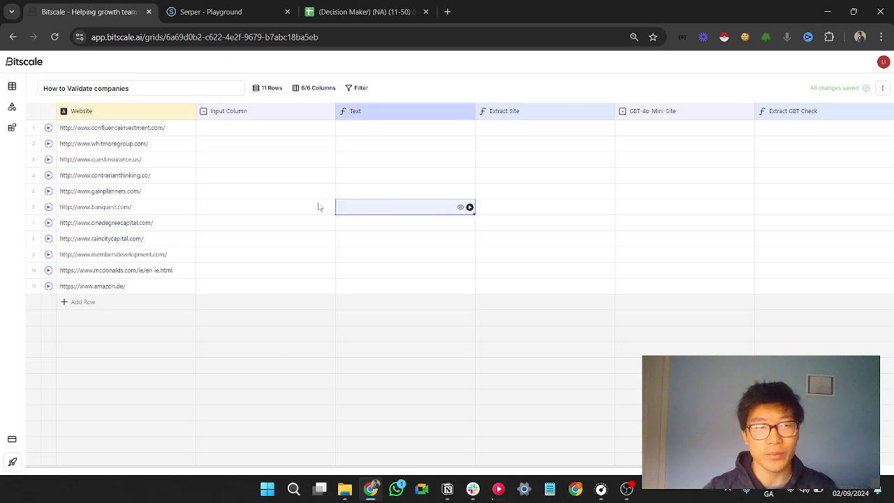
{"action": "left_click_drag", "start_coordinate": [166, 130], "coordinate": [151, 271]}
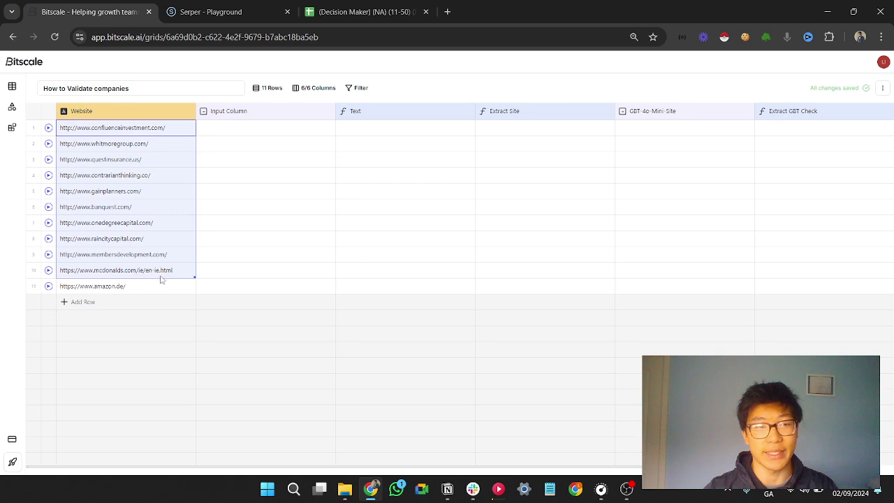
{"action": "left_click", "coordinate": [340, 209]}
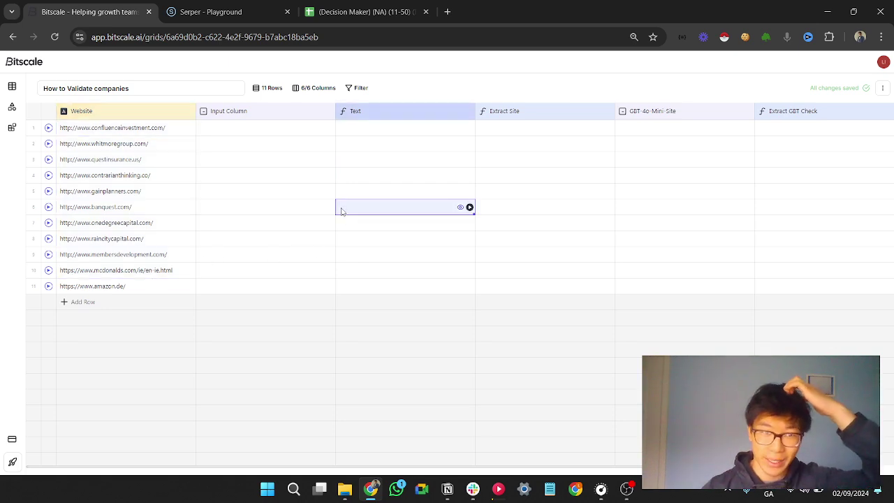
- Switch to the Google Sheets lead list and look over the company websites in the Website column
{"action": "key", "text": "ctrl+3"}
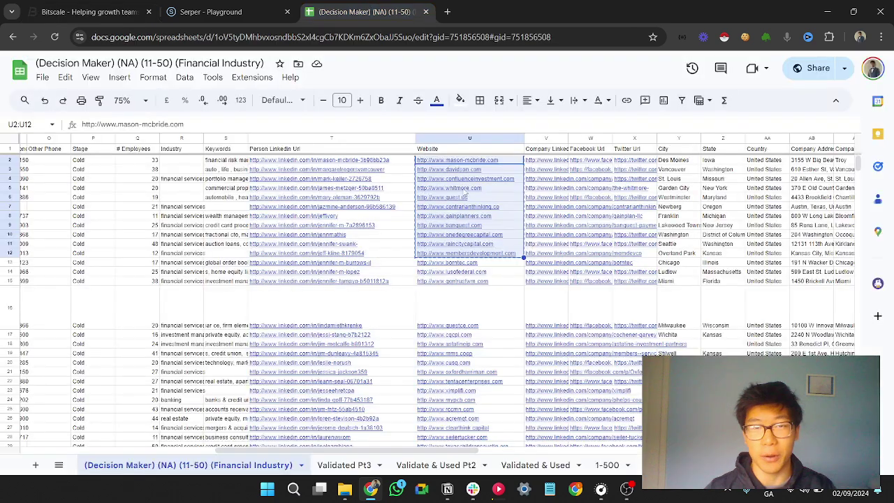
{"action": "left_click", "coordinate": [563, 207]}
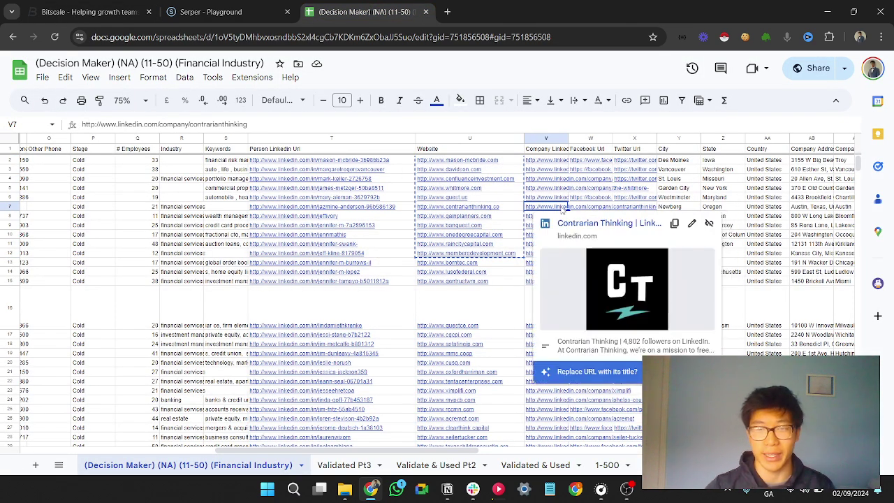
{"action": "left_click", "coordinate": [808, 226]}
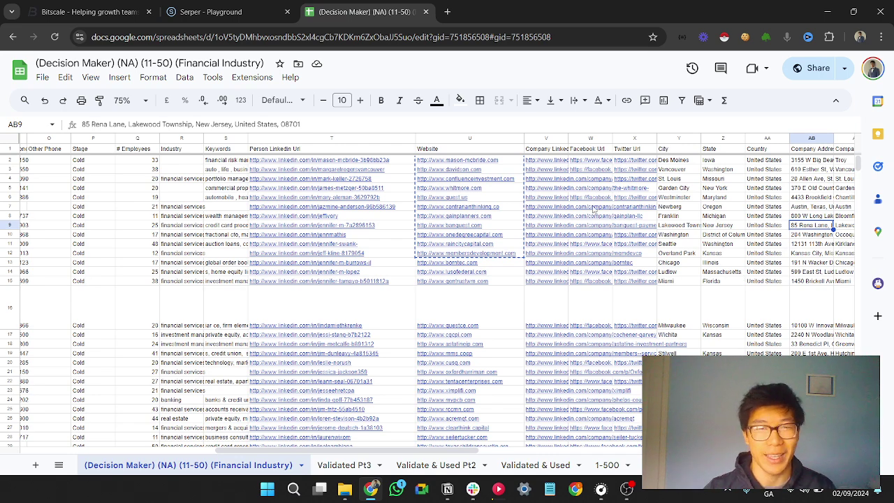
{"action": "left_click_drag", "start_coordinate": [489, 160], "coordinate": [478, 260]}
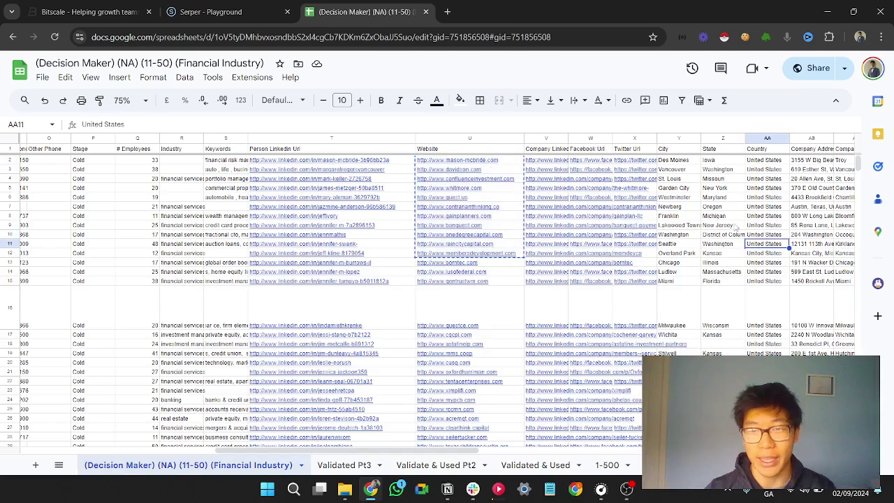
- Return to the Bitscale grid and look over the company URLs in the Website column
{"action": "left_click", "coordinate": [210, 11]}
{"action": "left_click", "coordinate": [89, 12]}
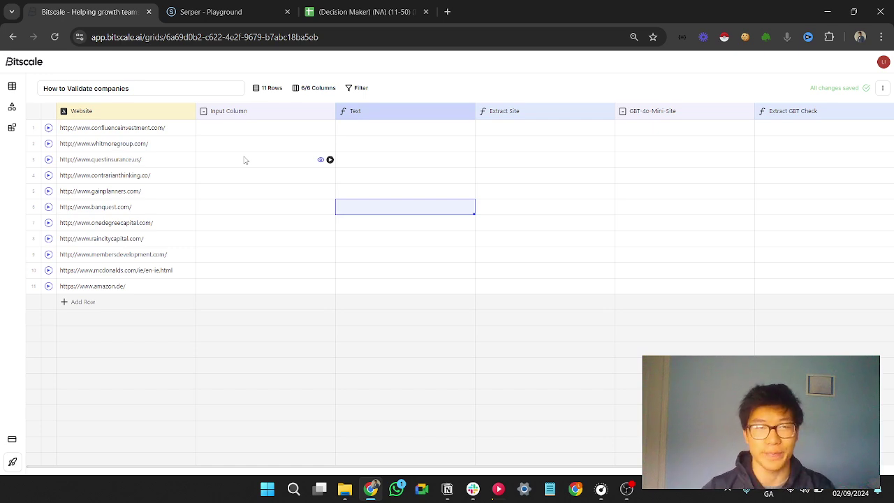
{"action": "left_click_drag", "start_coordinate": [181, 135], "coordinate": [168, 269]}
{"action": "left_click", "coordinate": [262, 209]}
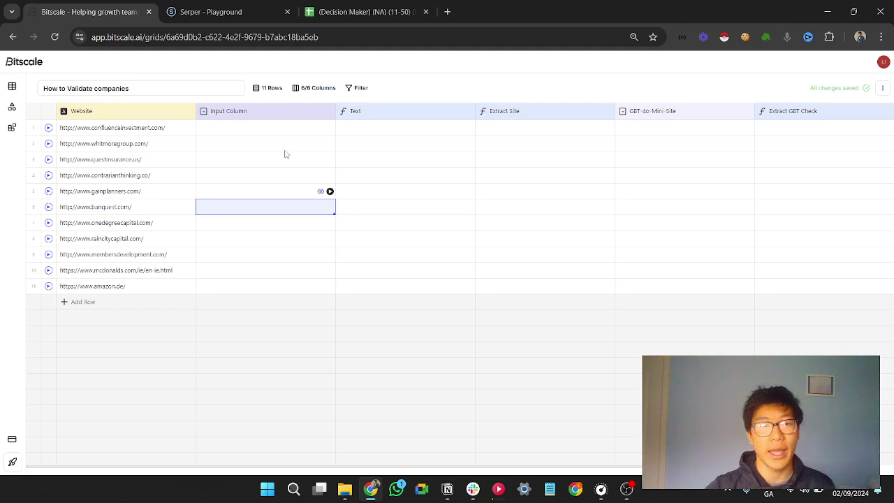
- Switch to the Serper playground and look at the Search and Autocomplete request types, ending on the Webpage type
{"action": "left_click", "coordinate": [235, 14]}
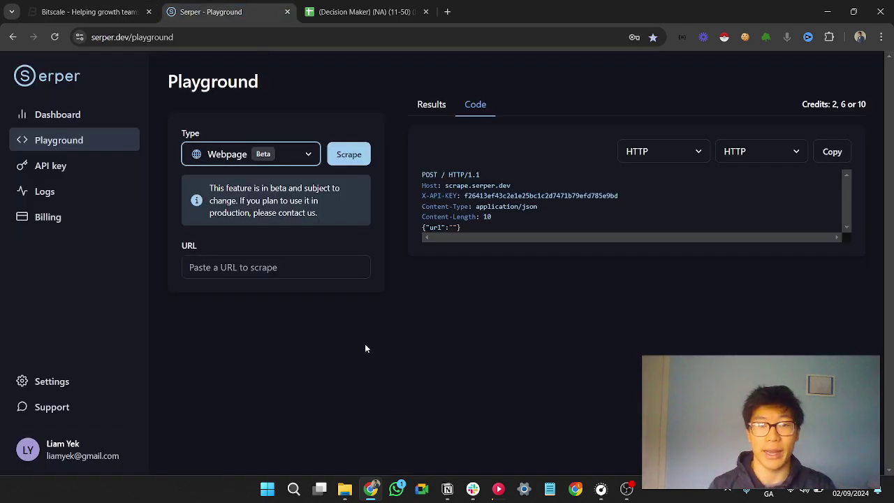
{"action": "left_click", "coordinate": [297, 154]}
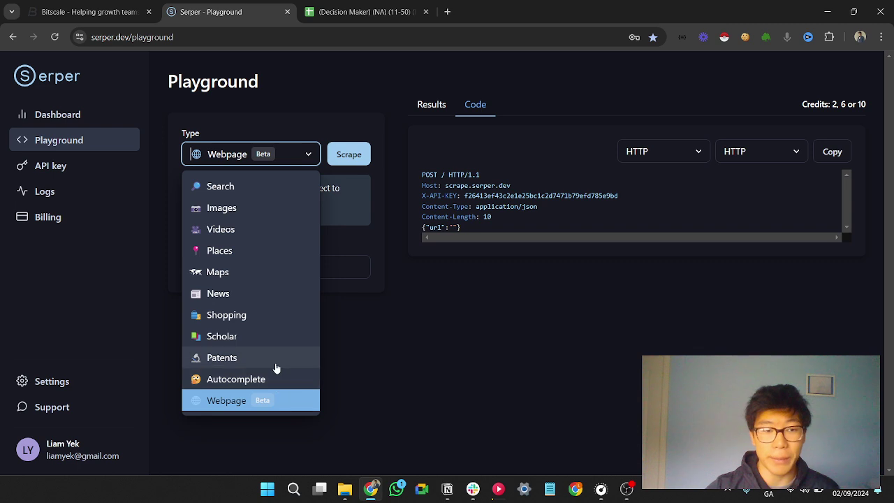
{"action": "left_click", "coordinate": [262, 194]}
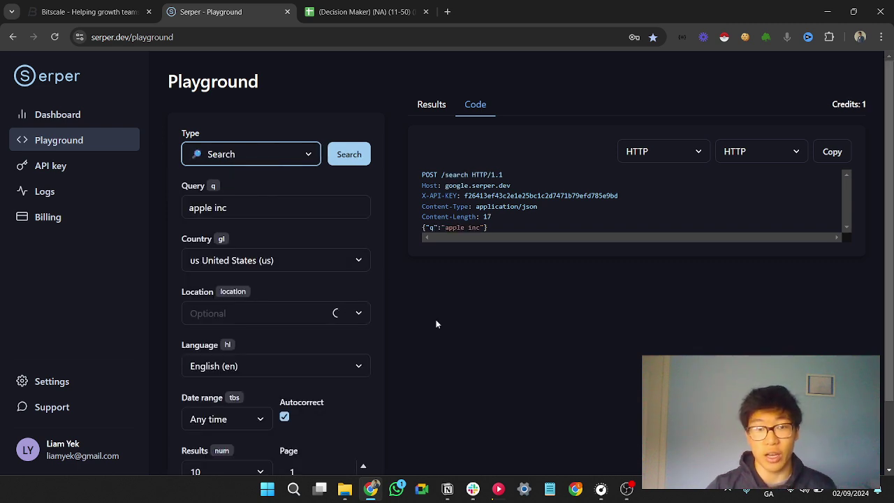
{"action": "left_click", "coordinate": [269, 165]}
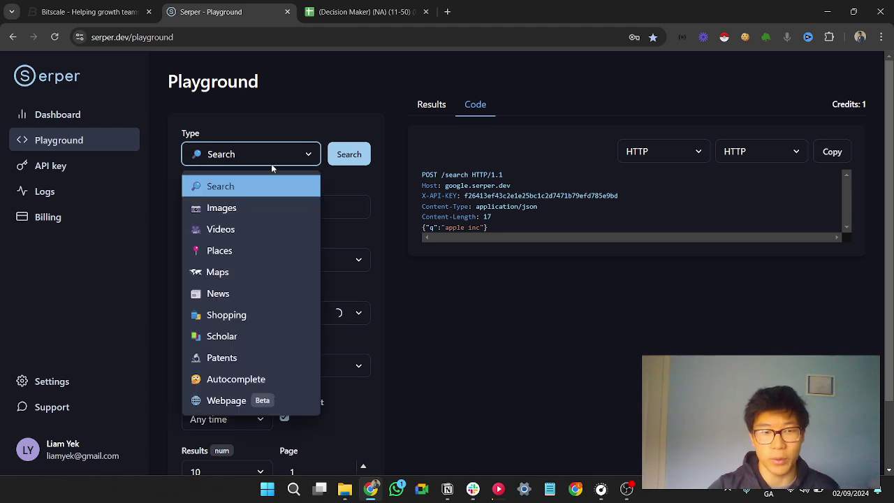
{"action": "left_click", "coordinate": [244, 386]}
{"action": "left_click", "coordinate": [262, 159]}
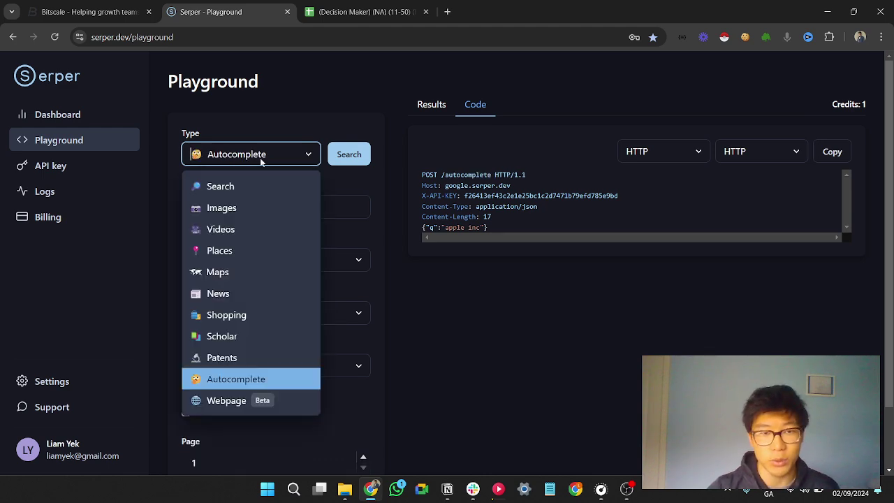
{"action": "left_click", "coordinate": [234, 400]}
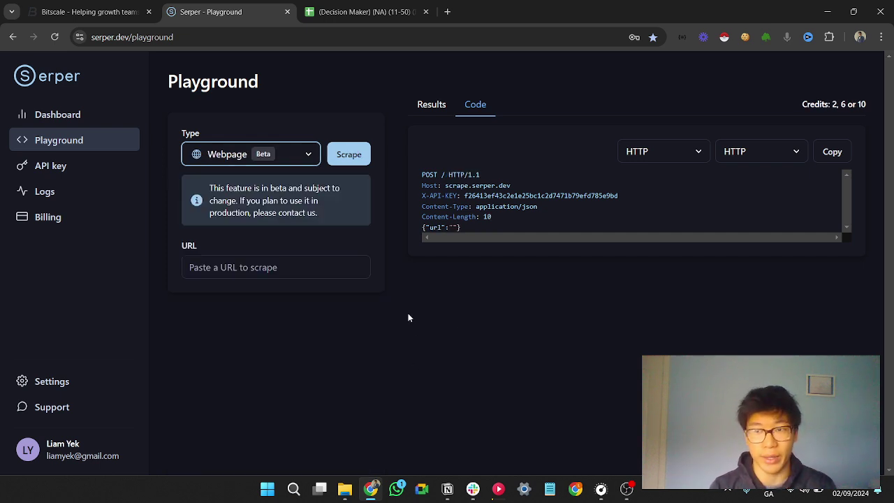
- Back in Bitscale, review the Input Column's HTTP API inputs and save it to run the Serper scrape on every website row
{"action": "left_click", "coordinate": [86, 12]}
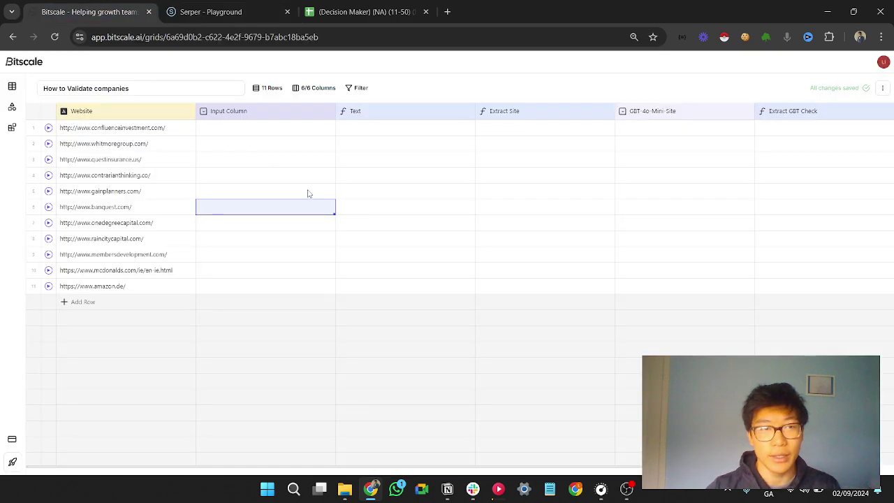
{"action": "left_click", "coordinate": [286, 122]}
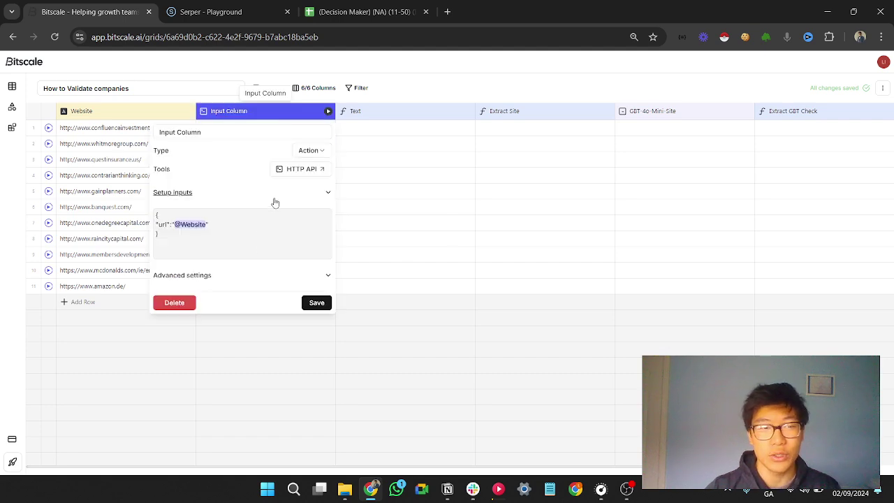
{"action": "left_click", "coordinate": [275, 198]}
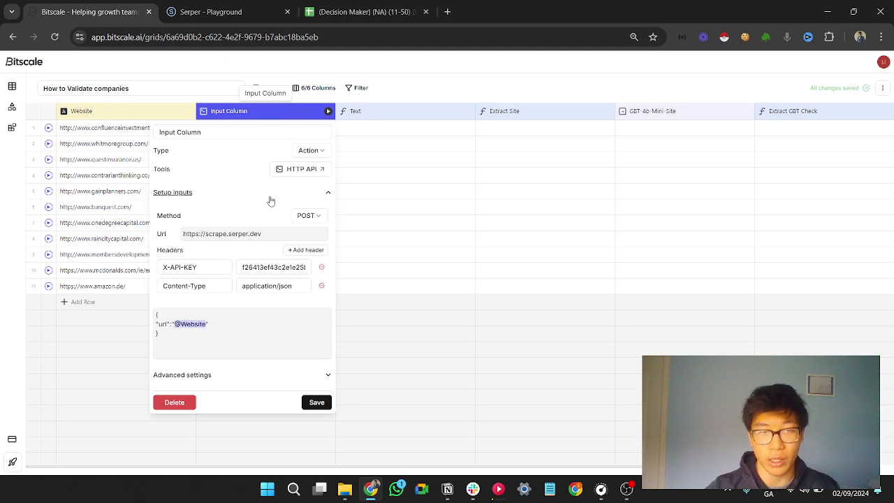
{"action": "left_click_drag", "start_coordinate": [208, 273], "coordinate": [159, 286]}
{"action": "left_click_drag", "start_coordinate": [211, 338], "coordinate": [158, 315]}
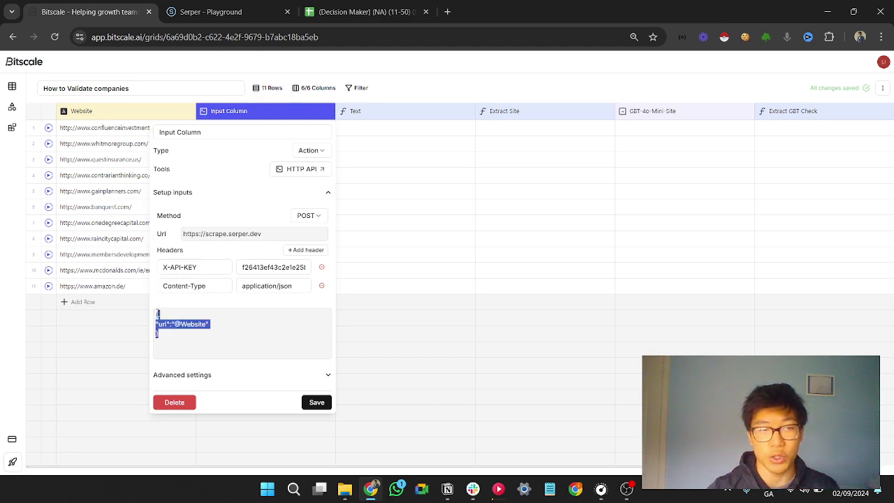
{"action": "left_click", "coordinate": [315, 403]}
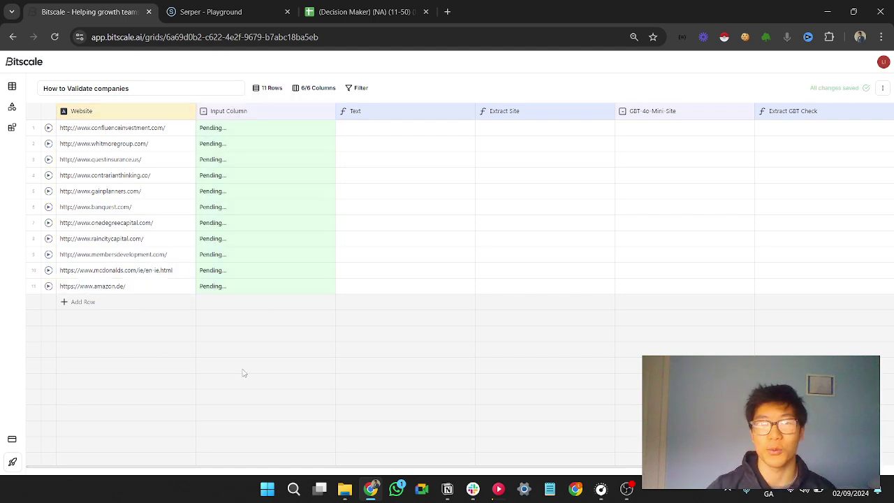
- Look at the Google Sheets lead list again and return to the Bitscale grid
{"action": "left_click", "coordinate": [370, 12]}
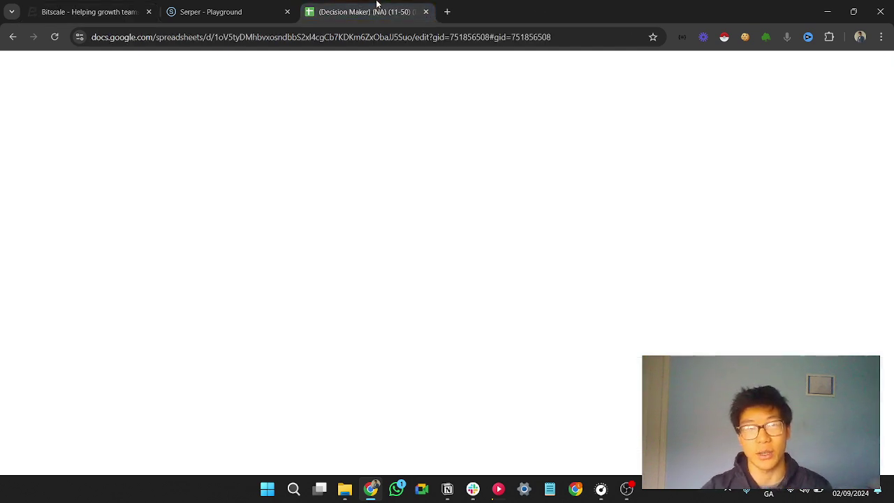
{"action": "left_click", "coordinate": [719, 301]}
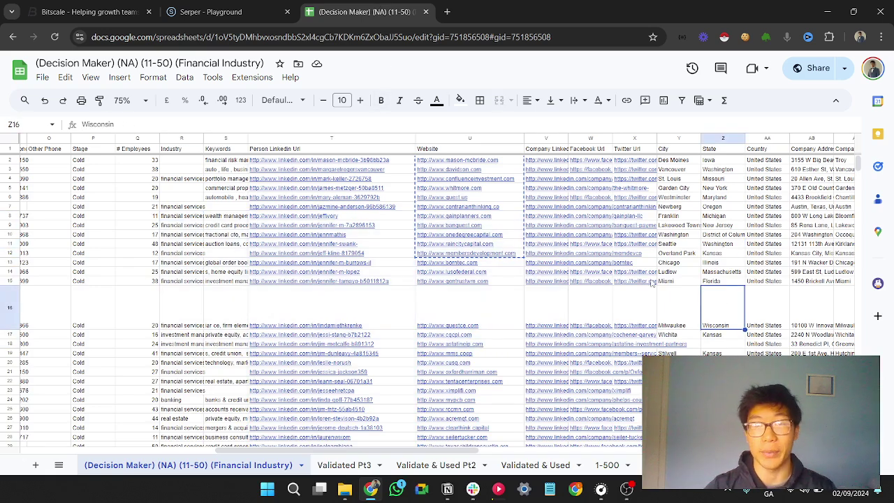
{"action": "left_click", "coordinate": [97, 8]}
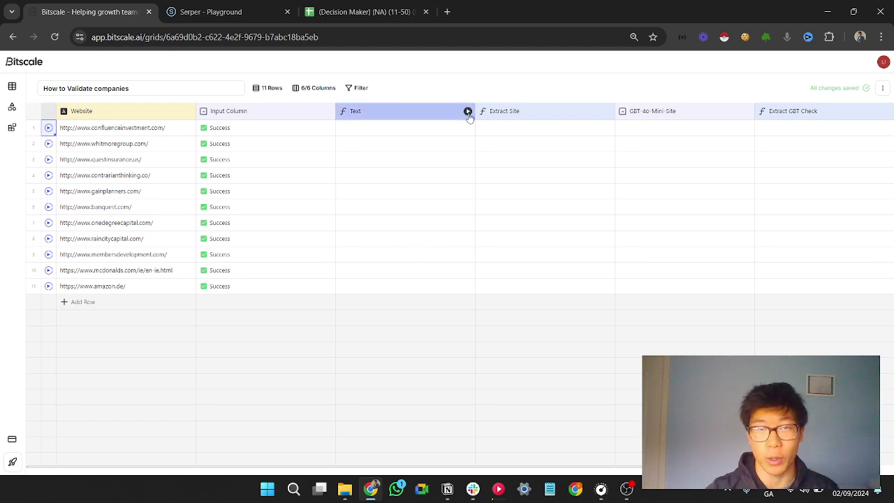
{"action": "left_click", "coordinate": [303, 113]}
{"action": "key", "text": "ctrl+a"}
{"action": "left_click", "coordinate": [397, 246]}
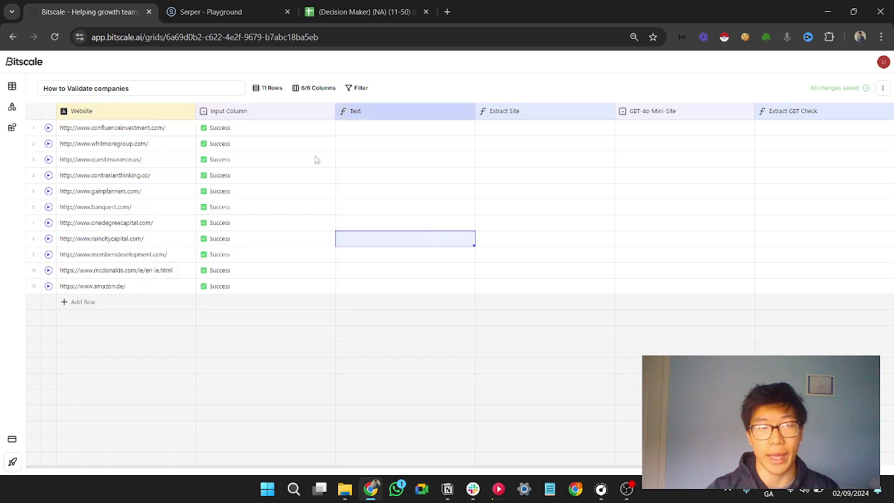
- View the Input Column result for whitmoregroup.com, expand its data and read the scraped page text
{"action": "left_click", "coordinate": [320, 143]}
{"action": "left_click", "coordinate": [532, 159]}
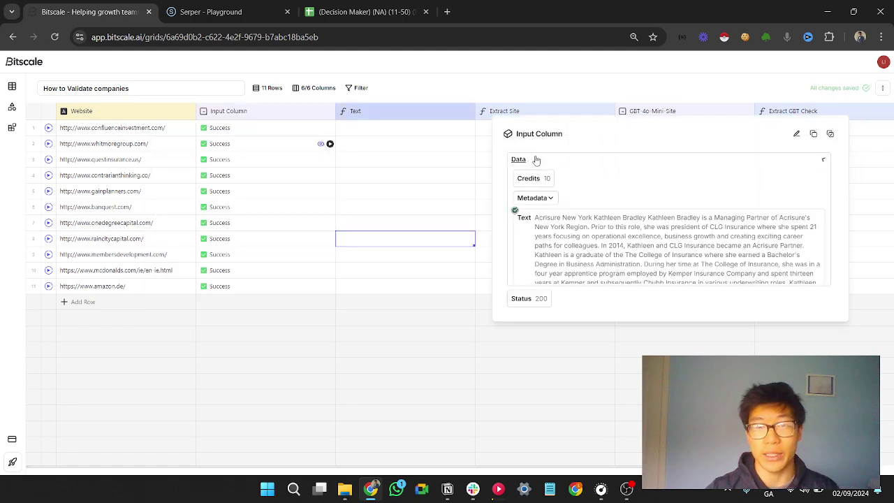
{"action": "left_click_drag", "start_coordinate": [537, 221], "coordinate": [683, 281]}
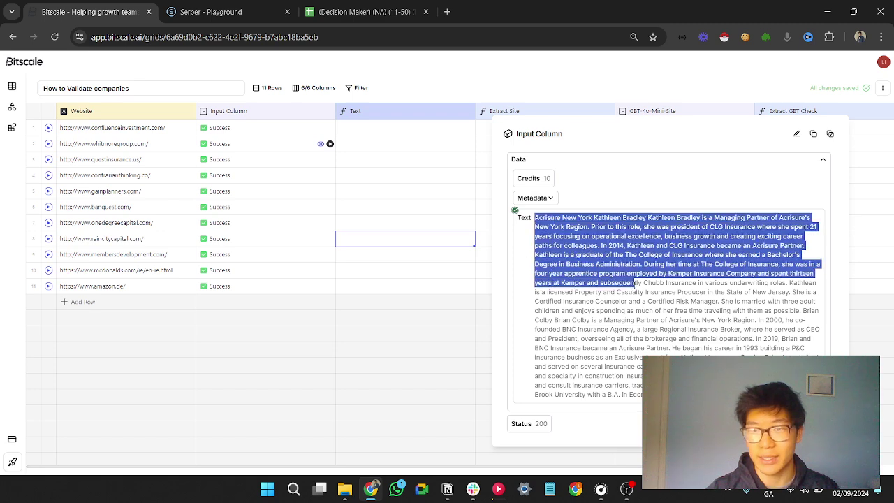
{"action": "left_click", "coordinate": [683, 282]}
{"action": "left_click_drag", "start_coordinate": [653, 222], "coordinate": [804, 256]}
{"action": "left_click", "coordinate": [686, 309]}
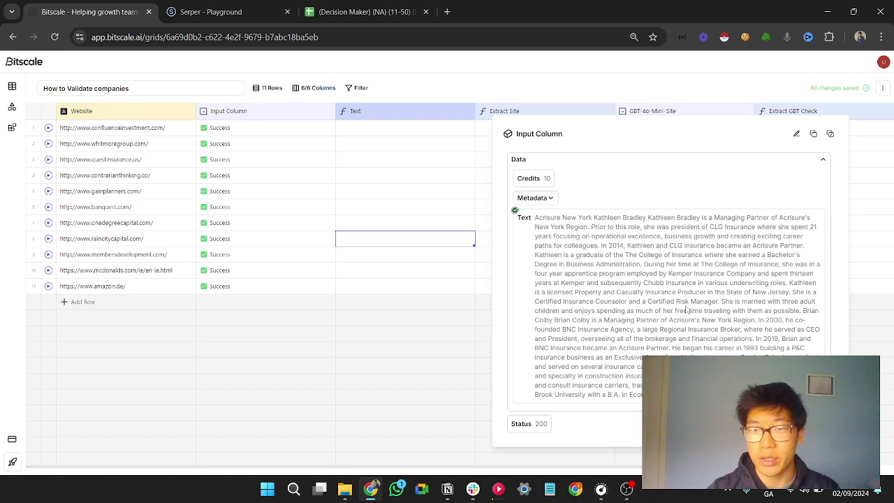
{"action": "left_click_drag", "start_coordinate": [629, 262], "coordinate": [696, 277]}
{"action": "left_click", "coordinate": [705, 308]}
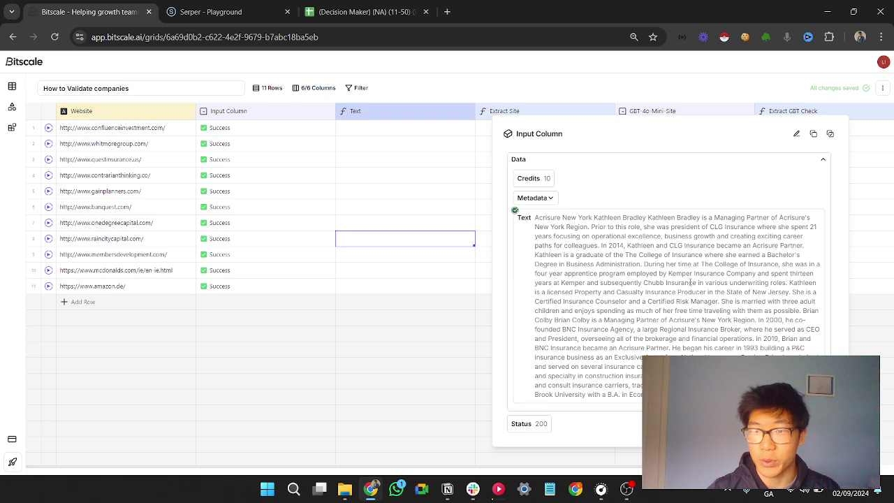
{"action": "left_click", "coordinate": [308, 372]}
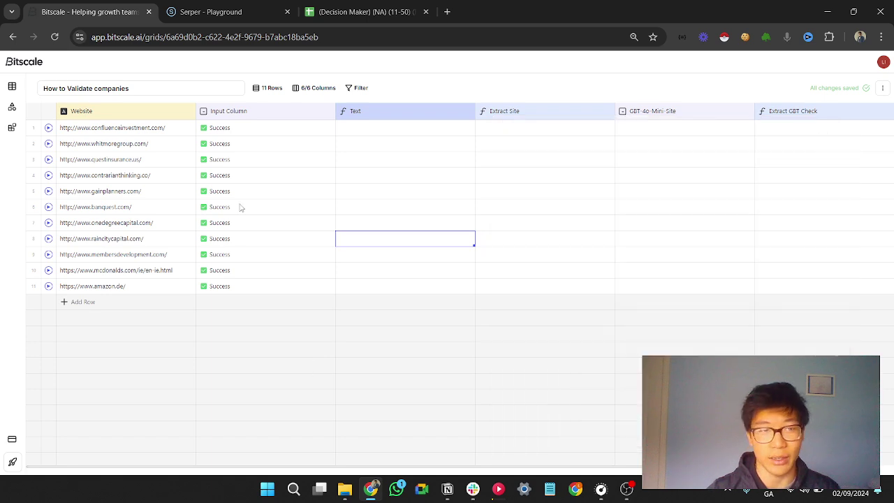
- View the Input Column result for gainplanners.com, expand its data and read the scraped page text
{"action": "left_click", "coordinate": [310, 196]}
{"action": "left_click", "coordinate": [321, 191]}
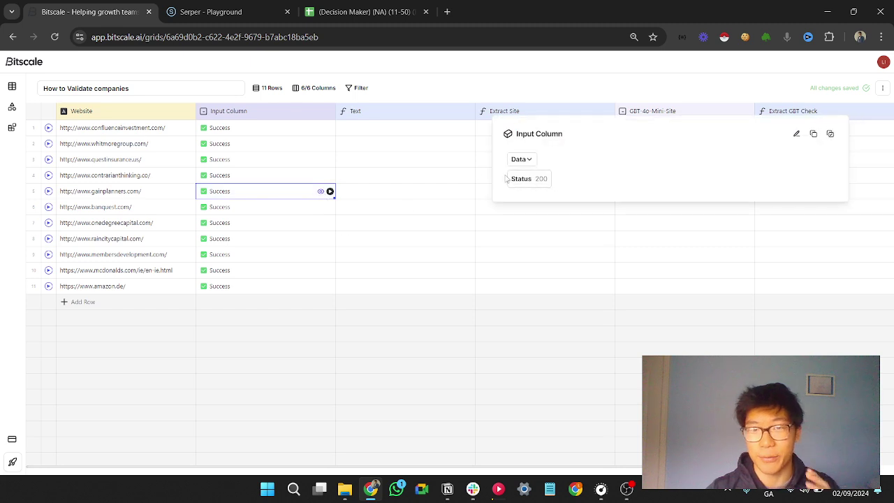
{"action": "left_click", "coordinate": [520, 160]}
{"action": "left_click_drag", "start_coordinate": [573, 246], "coordinate": [723, 287]}
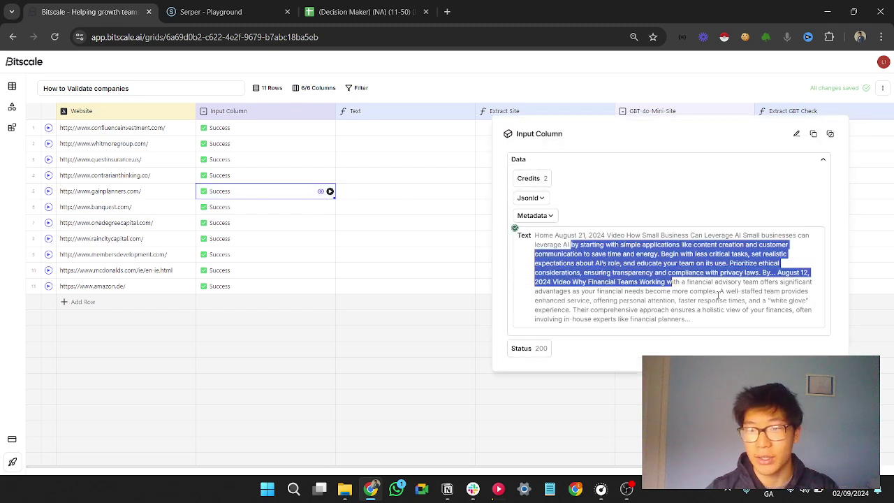
{"action": "left_click", "coordinate": [723, 290]}
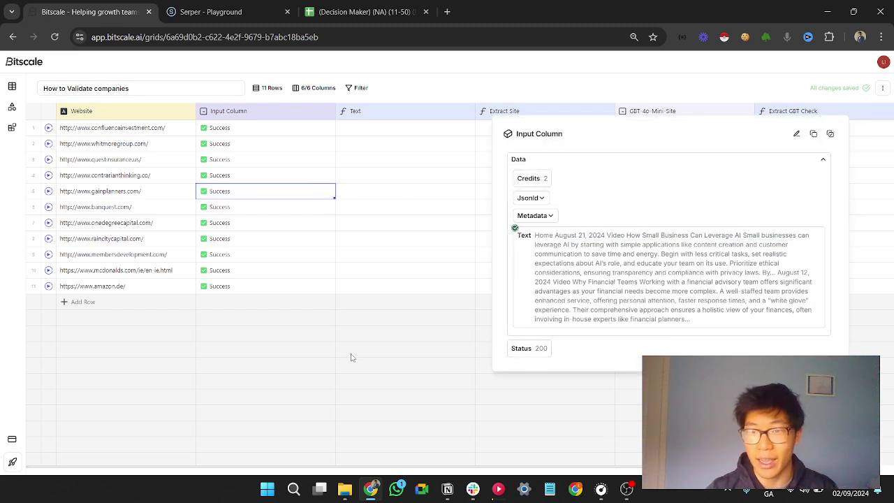
{"action": "left_click", "coordinate": [353, 333]}
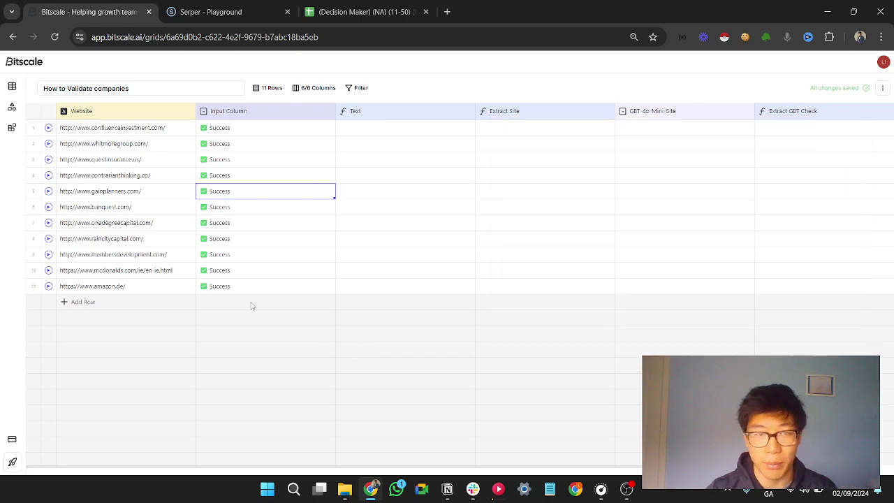
- View the Input Column result for onedegreecapital.com and inspect its scraped content
{"action": "left_click", "coordinate": [289, 221]}
{"action": "left_click", "coordinate": [321, 224]}
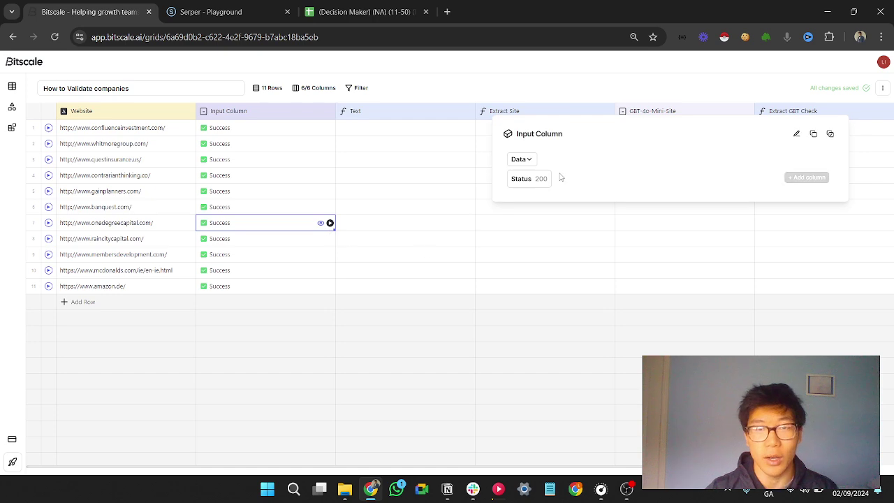
{"action": "left_click_drag", "start_coordinate": [621, 292], "coordinate": [677, 218]}
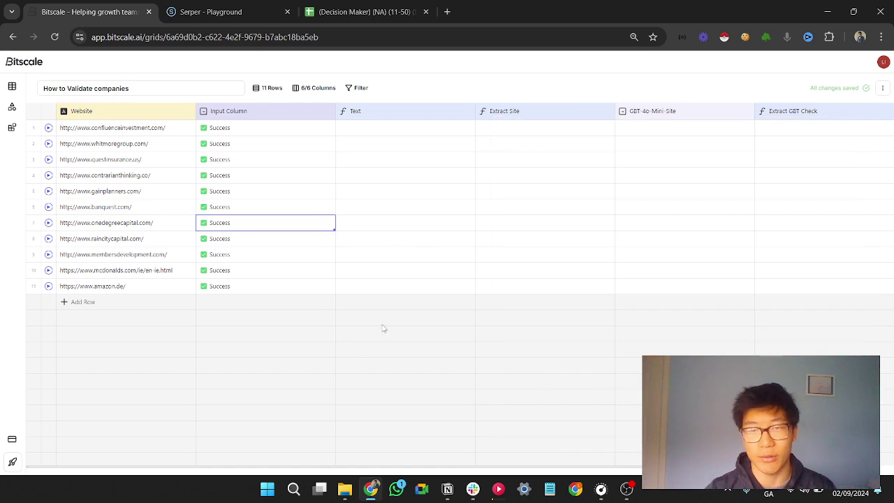
- Check the Text column's formula against the Input Column results and run the Text column for all rows
{"action": "left_click", "coordinate": [370, 342]}
{"action": "left_click", "coordinate": [458, 112]}
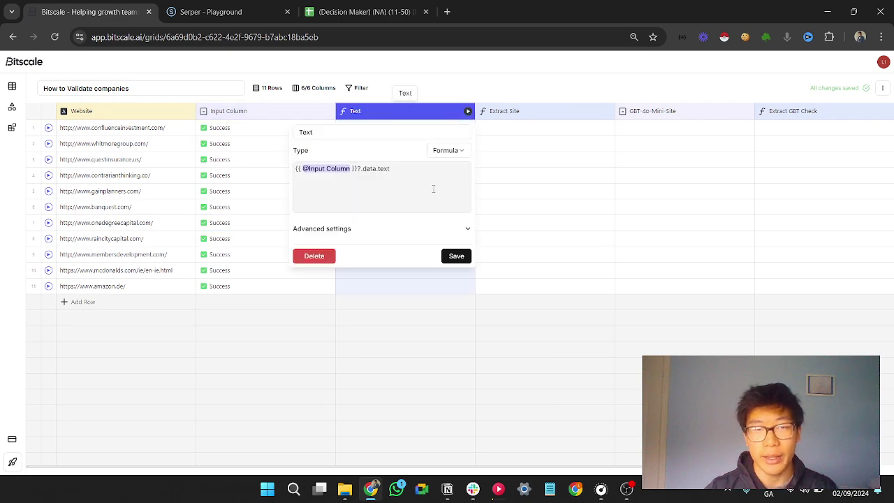
{"action": "left_click", "coordinate": [523, 204]}
{"action": "left_click_drag", "start_coordinate": [247, 131], "coordinate": [283, 285]}
{"action": "left_click", "coordinate": [378, 224]}
{"action": "left_click", "coordinate": [470, 112]}
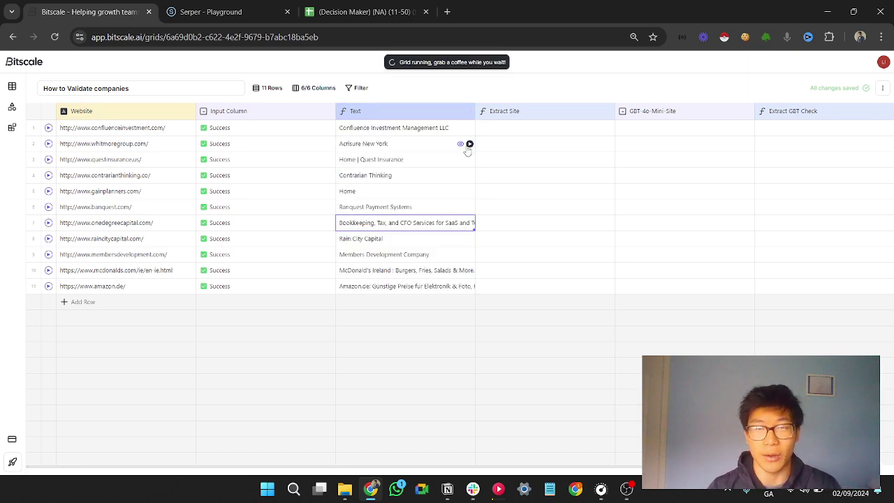
- View the Text result for questinsurance.us and read through the extracted page text
{"action": "left_click", "coordinate": [444, 162]}
{"action": "left_click", "coordinate": [459, 158]}
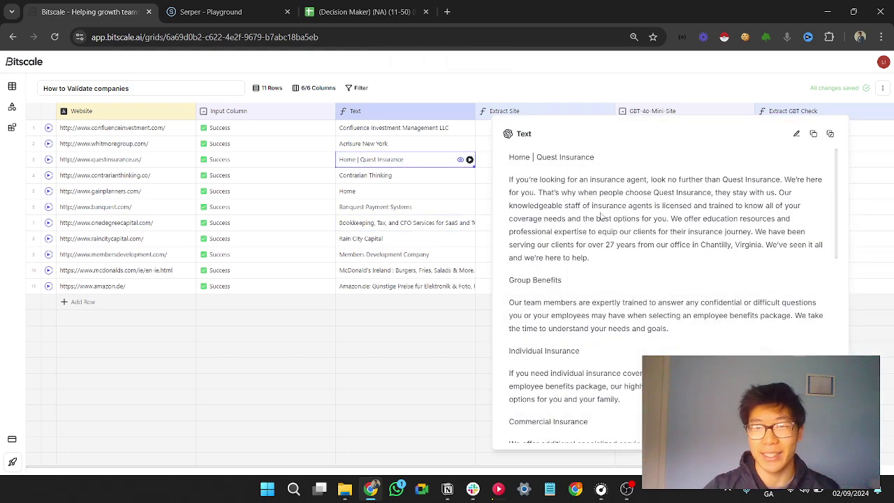
{"action": "scroll", "coordinate": [602, 217], "scroll_direction": "down", "scroll_amount": 10}
{"action": "left_click", "coordinate": [396, 389]}
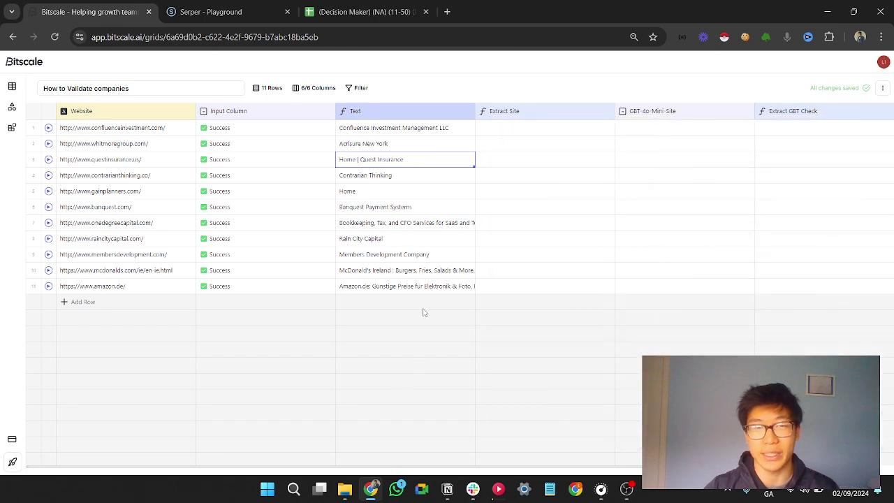
- Inspect the Text column's formula, particularly the ?.data.text part that follows the Input Column reference
{"action": "left_click", "coordinate": [399, 116]}
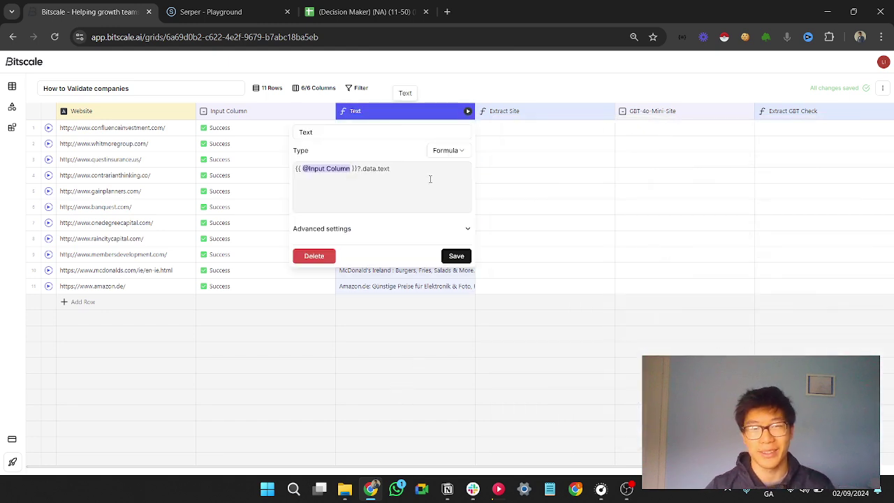
{"action": "left_click_drag", "start_coordinate": [423, 170], "coordinate": [350, 170]}
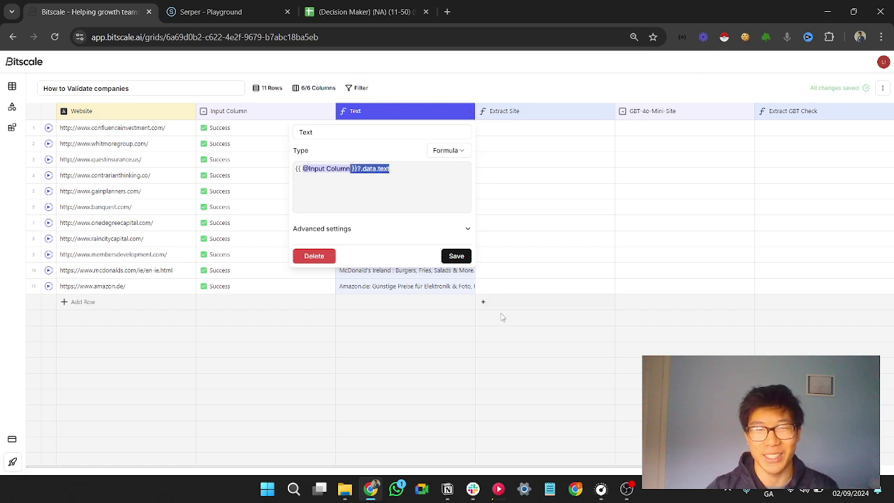
{"action": "left_click", "coordinate": [501, 318]}
- Review and save the Extract Site formula that escapes line breaks and quotes in Text, and run the column for all rows
{"action": "left_click", "coordinate": [550, 114]}
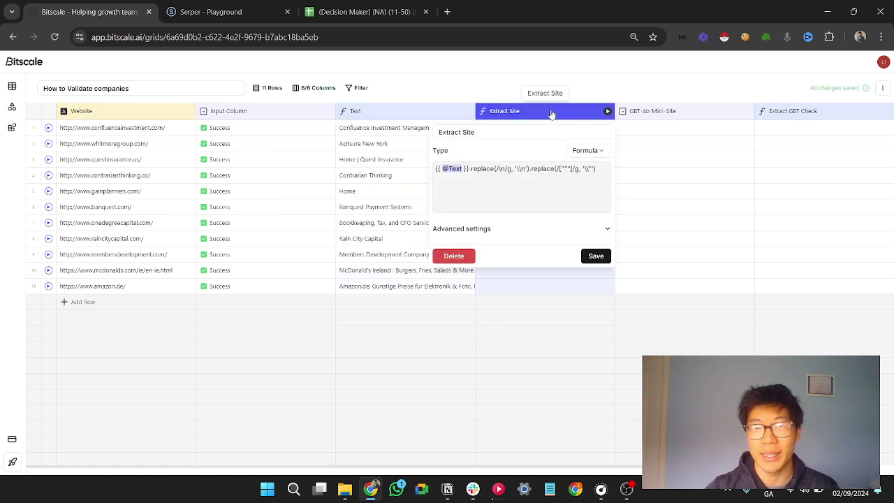
{"action": "left_click_drag", "start_coordinate": [599, 174], "coordinate": [437, 170]}
{"action": "left_click", "coordinate": [479, 130]}
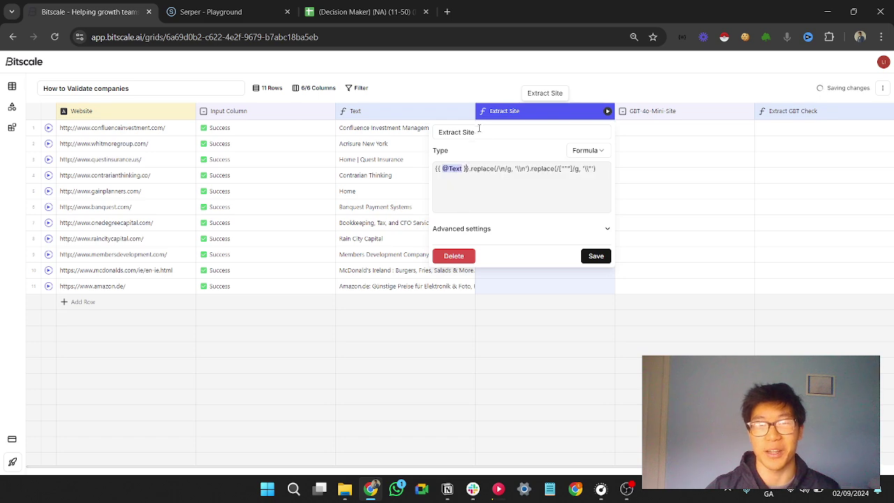
{"action": "left_click_drag", "start_coordinate": [487, 132], "coordinate": [437, 133]}
{"action": "left_click", "coordinate": [498, 168]}
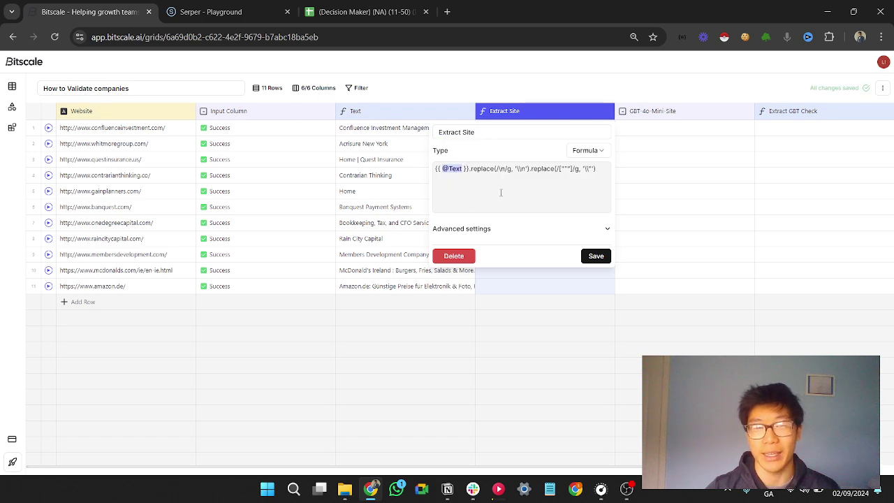
{"action": "left_click", "coordinate": [595, 257]}
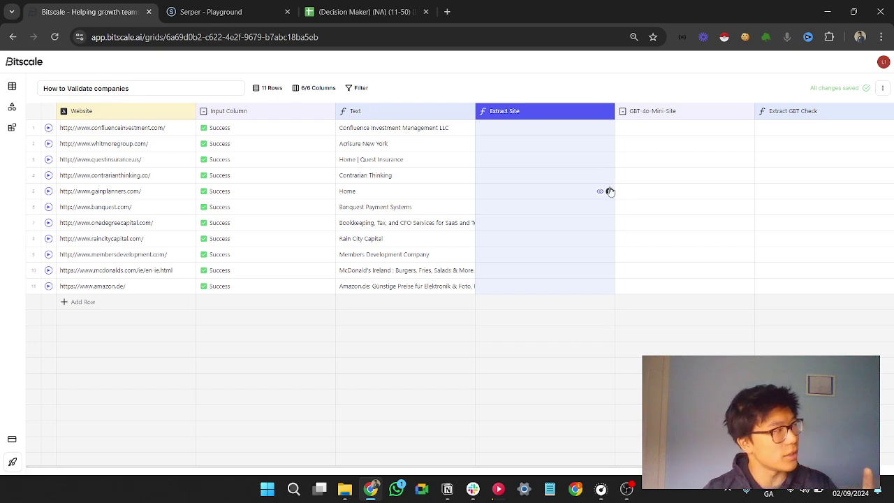
{"action": "left_click", "coordinate": [607, 112]}
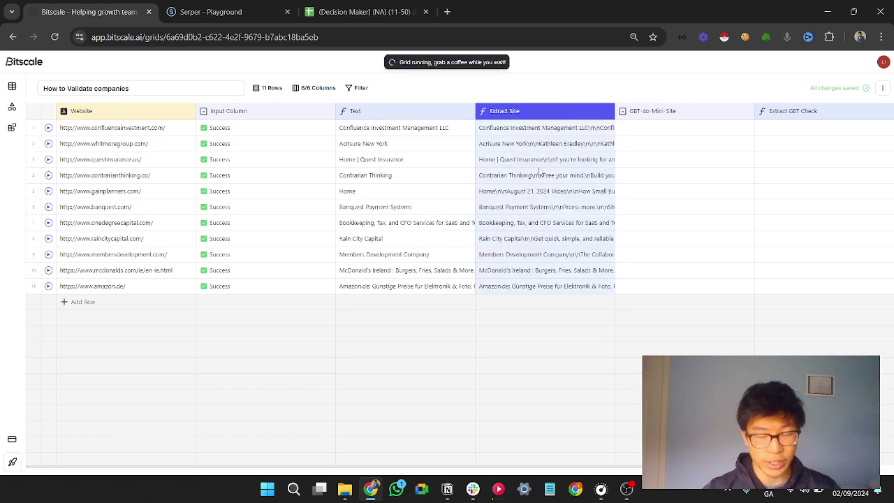
- View the Extract Site result for the Confluence Investment row and inspect the escaped line breaks
{"action": "scroll", "coordinate": [534, 132], "scroll_direction": "right", "scroll_amount": 2}
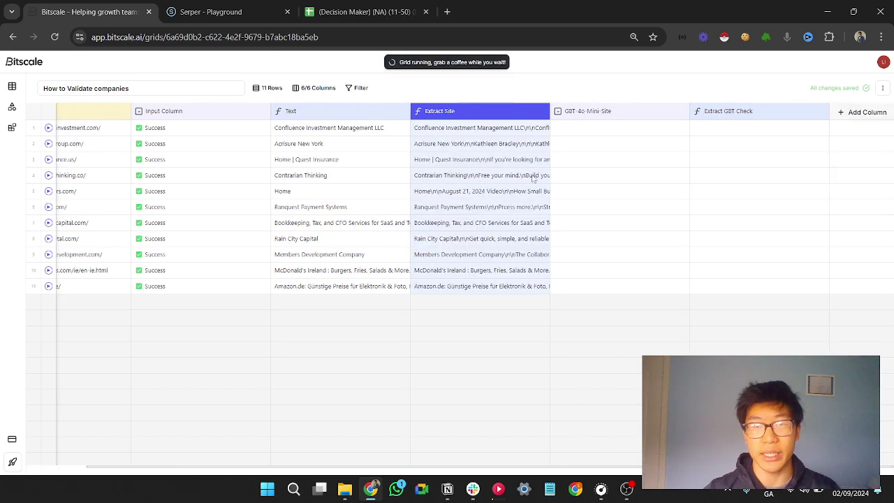
{"action": "left_click", "coordinate": [536, 132]}
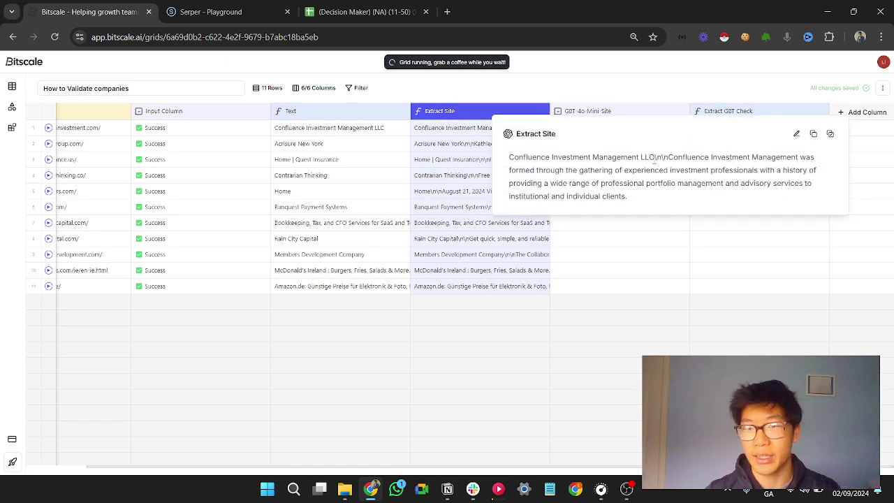
{"action": "left_click_drag", "start_coordinate": [655, 159], "coordinate": [669, 158]}
{"action": "left_click", "coordinate": [536, 344]}
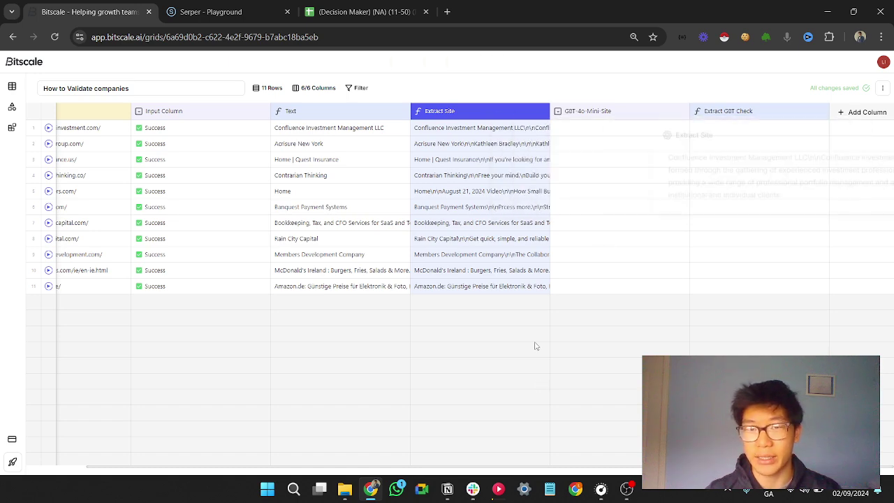
- View the Extract Site result for questinsurance.us and read through the single-line escaped text
{"action": "left_click", "coordinate": [538, 161]}
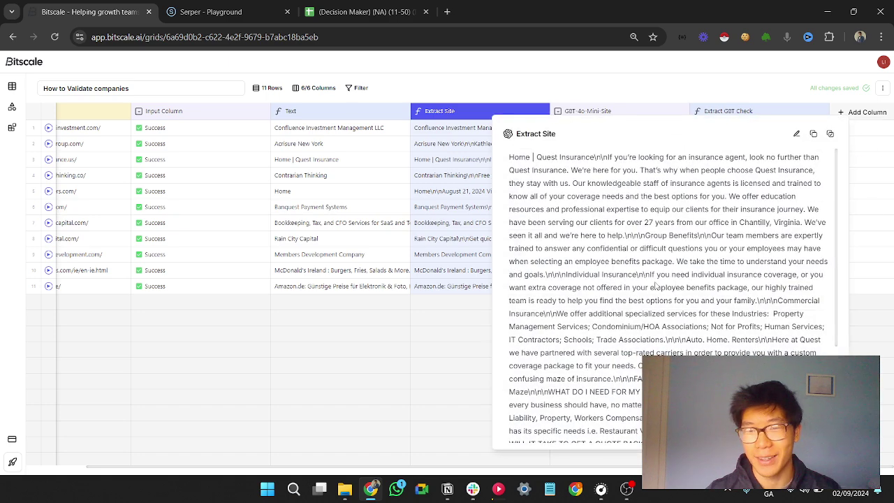
{"action": "left_click_drag", "start_coordinate": [635, 275], "coordinate": [655, 276]}
{"action": "left_click", "coordinate": [635, 174]}
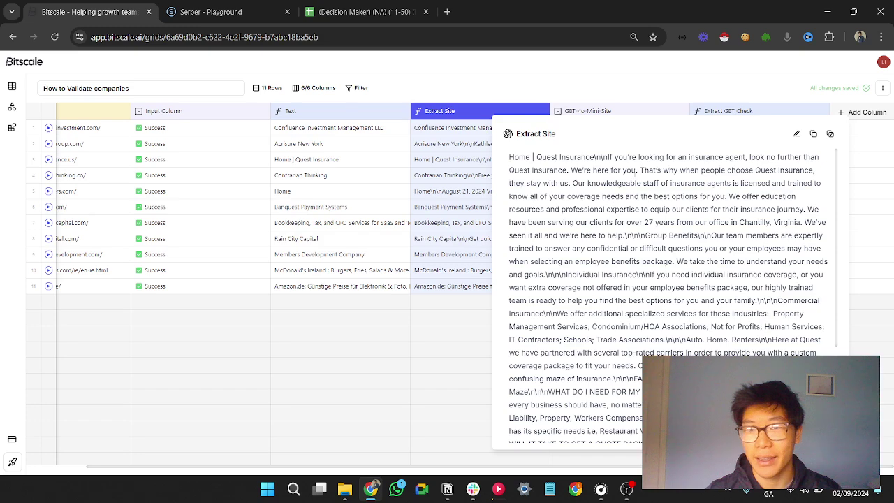
{"action": "scroll", "coordinate": [721, 261], "scroll_direction": "down", "scroll_amount": 5}
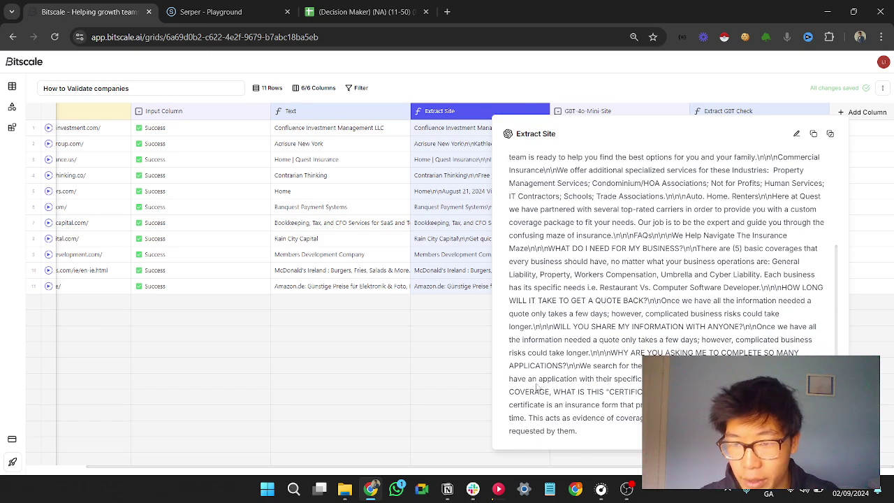
{"action": "left_click", "coordinate": [482, 386]}
- View the Extract Site result for onedegreecapital.com and read through its escaped page text
{"action": "left_click", "coordinate": [541, 223]}
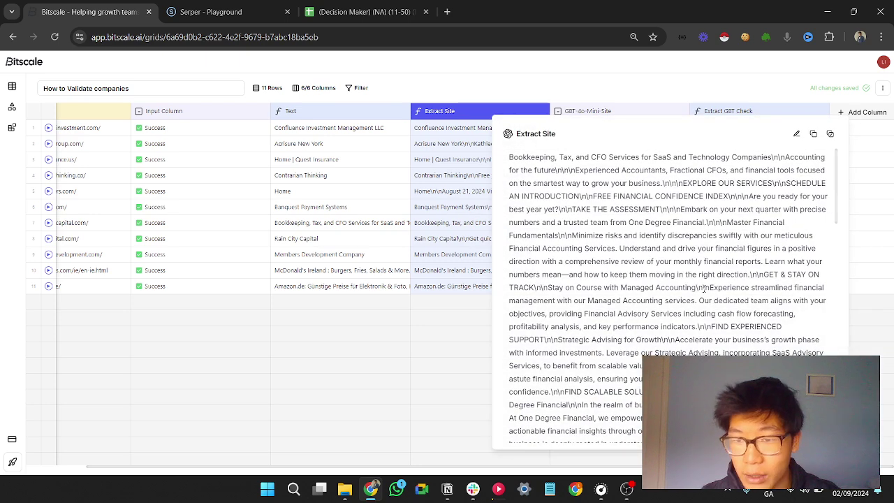
{"action": "scroll", "coordinate": [704, 289], "scroll_direction": "down", "scroll_amount": 6}
{"action": "scroll", "coordinate": [704, 292], "scroll_direction": "down", "scroll_amount": 8}
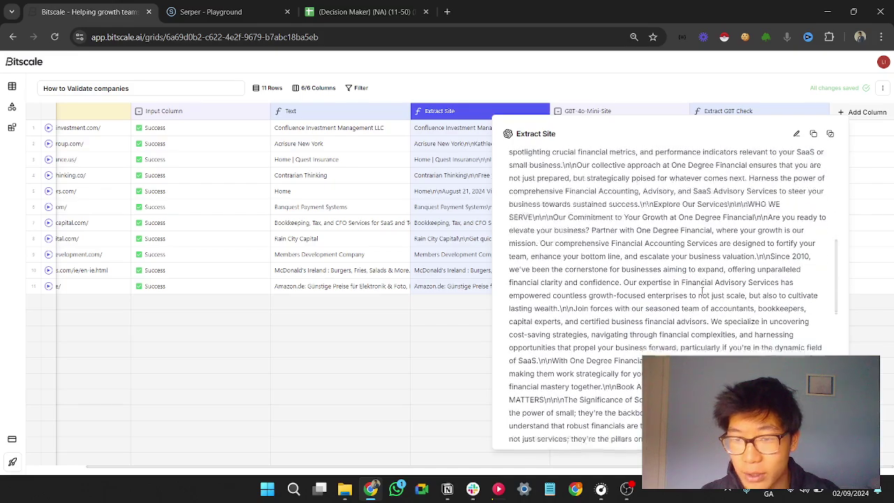
{"action": "scroll", "coordinate": [701, 294], "scroll_direction": "down", "scroll_amount": 4}
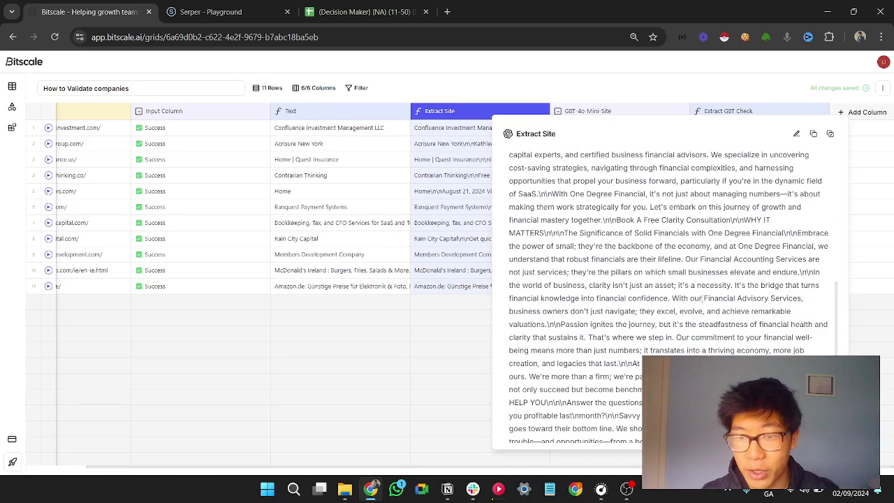
{"action": "left_click", "coordinate": [441, 397]}
- Open the GBT-4o-Mini-Site column's settings and examine the request method, OpenAI URL and headers in its setup inputs
{"action": "left_click", "coordinate": [595, 113]}
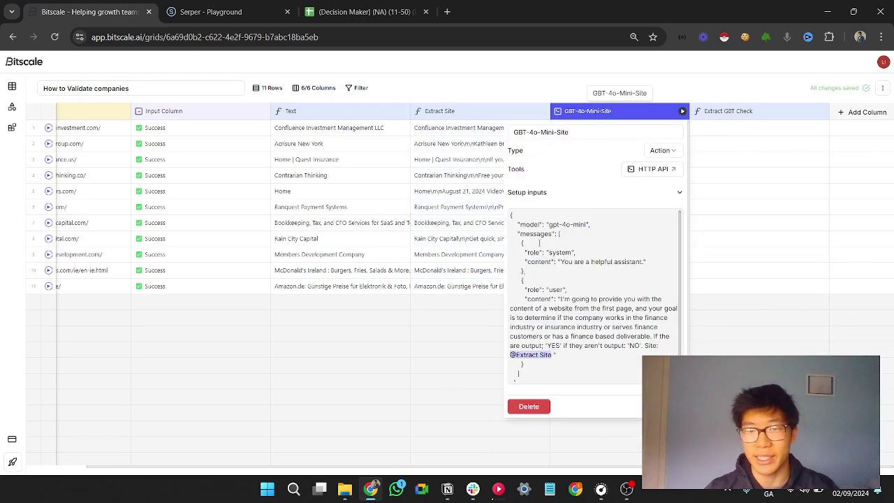
{"action": "left_click", "coordinate": [583, 197]}
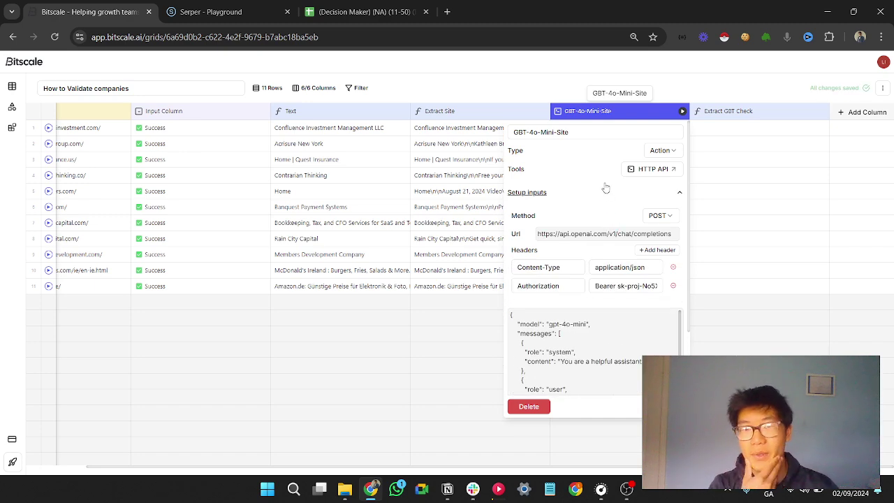
{"action": "left_click_drag", "start_coordinate": [602, 234], "coordinate": [664, 244]}
{"action": "left_click", "coordinate": [629, 237]}
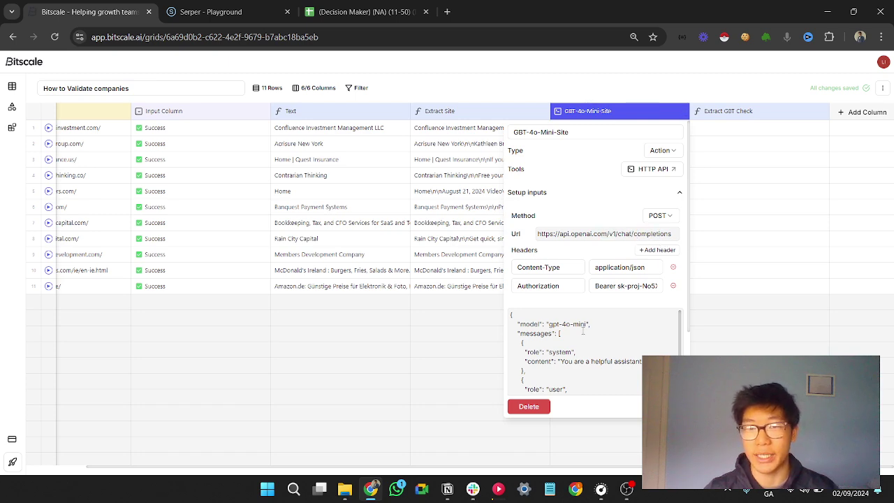
- Examine the GBT-4o-Mini-Site request body, including its gpt-4o-mini model, system message and the start of the user prompt
{"action": "scroll", "coordinate": [580, 318], "scroll_direction": "down", "scroll_amount": 1}
{"action": "left_click_drag", "start_coordinate": [566, 319], "coordinate": [584, 319]}
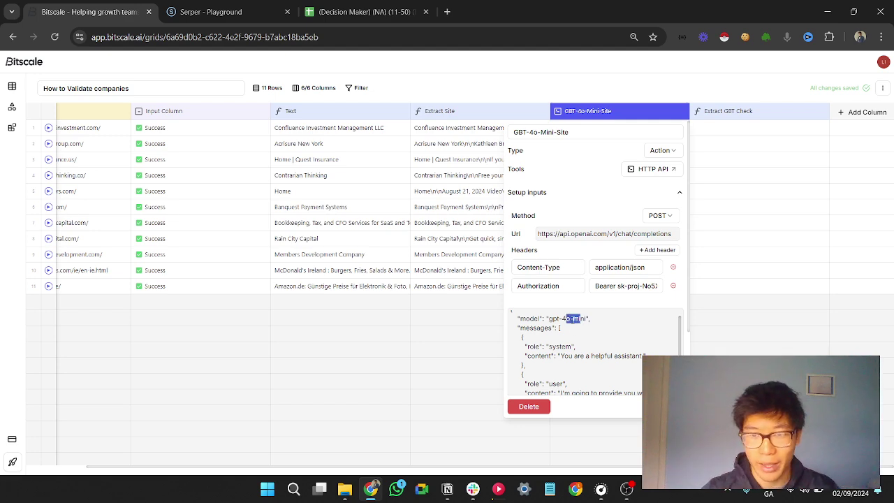
{"action": "scroll", "coordinate": [573, 347], "scroll_direction": "down", "scroll_amount": 2}
{"action": "left_click", "coordinate": [593, 252]}
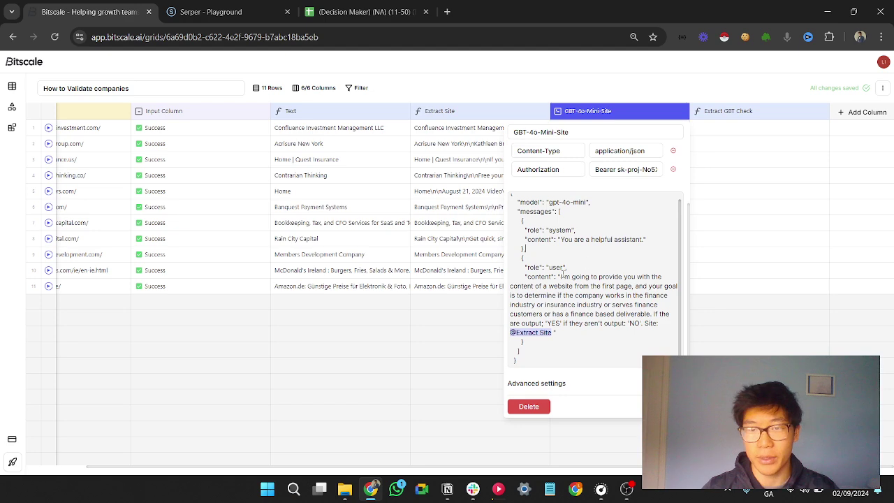
{"action": "left_click_drag", "start_coordinate": [556, 277], "coordinate": [570, 270]}
{"action": "left_click", "coordinate": [631, 240]}
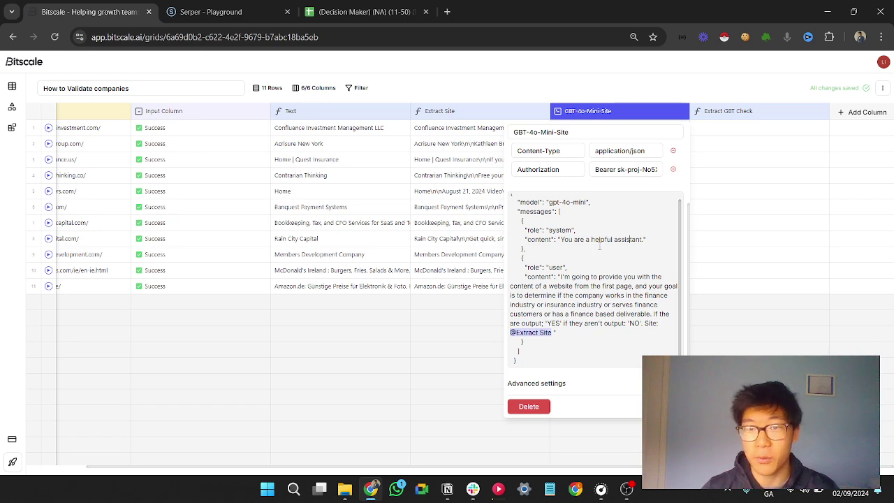
- Review the finance and insurance criteria in the user prompt and correct "If the are output" to "If they are output"
{"action": "left_click_drag", "start_coordinate": [527, 306], "coordinate": [609, 296]}
{"action": "left_click", "coordinate": [591, 306]}
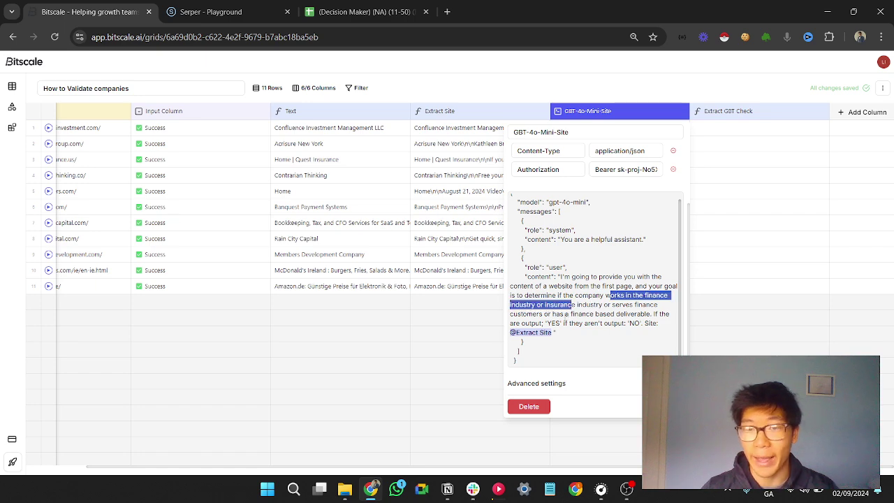
{"action": "left_click_drag", "start_coordinate": [564, 314], "coordinate": [626, 316]}
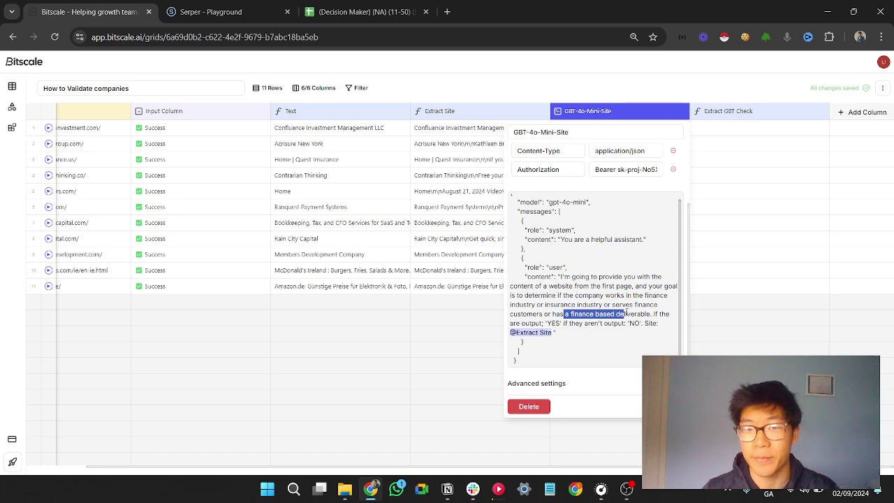
{"action": "left_click", "coordinate": [607, 323]}
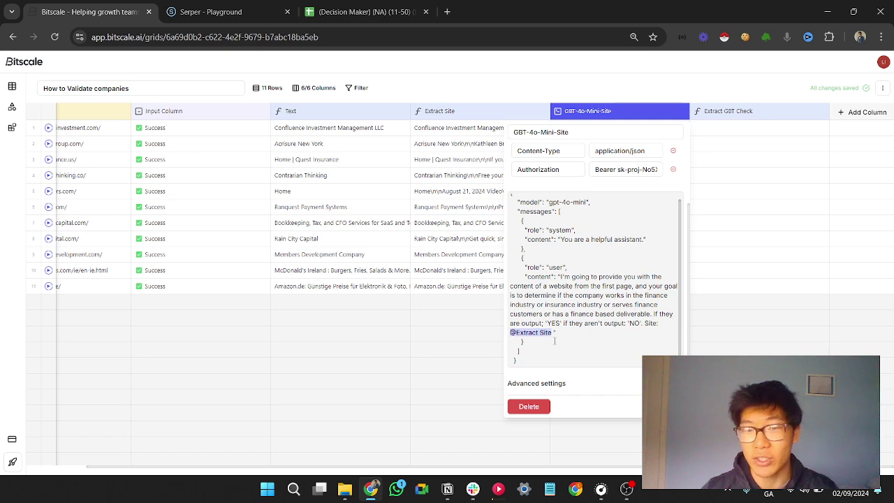
{"action": "left_click_drag", "start_coordinate": [555, 336], "coordinate": [511, 336]}
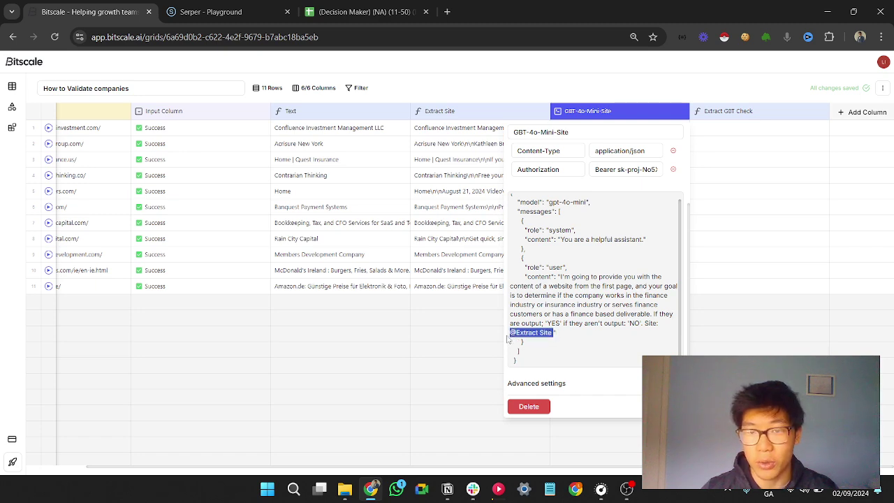
{"action": "key", "text": "BackSpace"}
{"action": "type", "text": "@"}
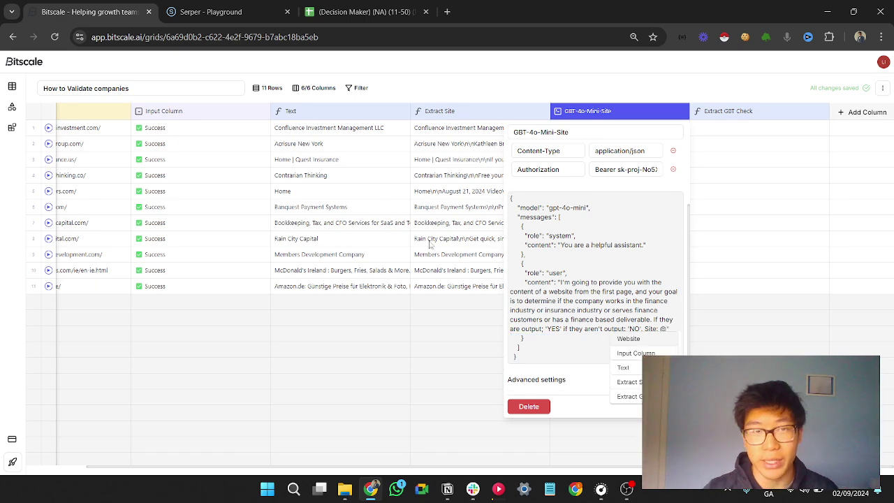
{"action": "left_click", "coordinate": [629, 366]}
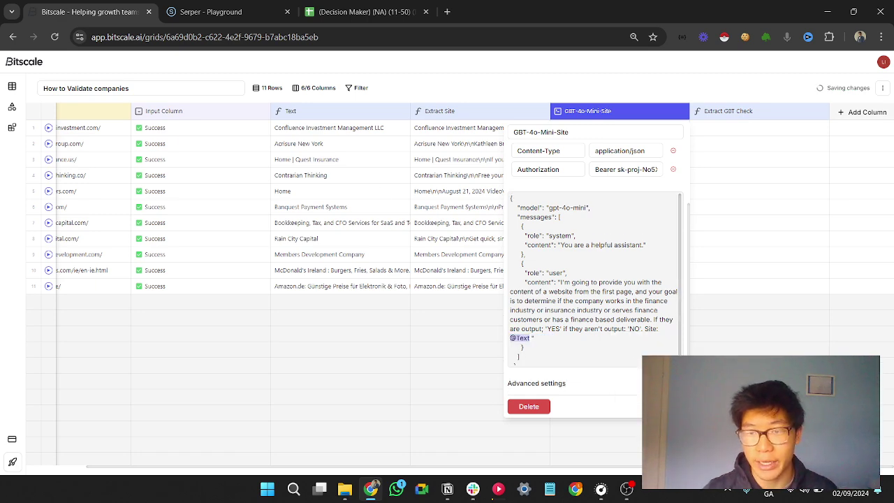
{"action": "left_click", "coordinate": [698, 137]}
{"action": "left_click", "coordinate": [684, 128]}
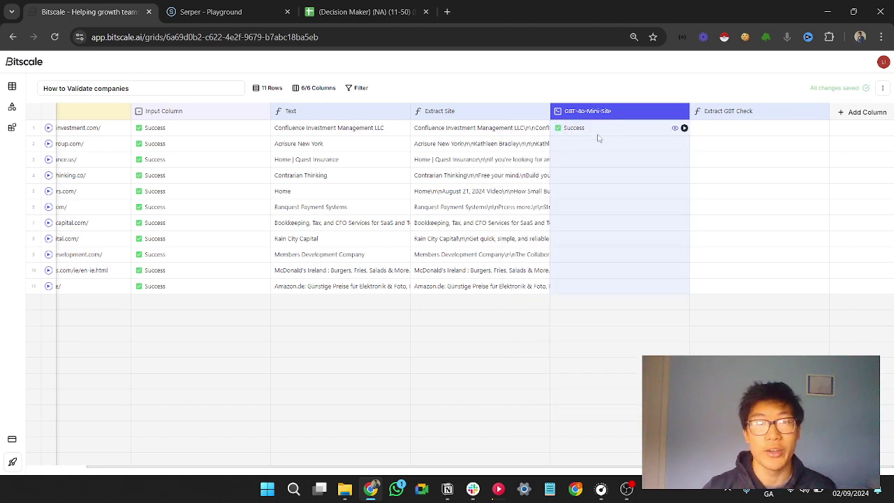
{"action": "left_click", "coordinate": [684, 145]}
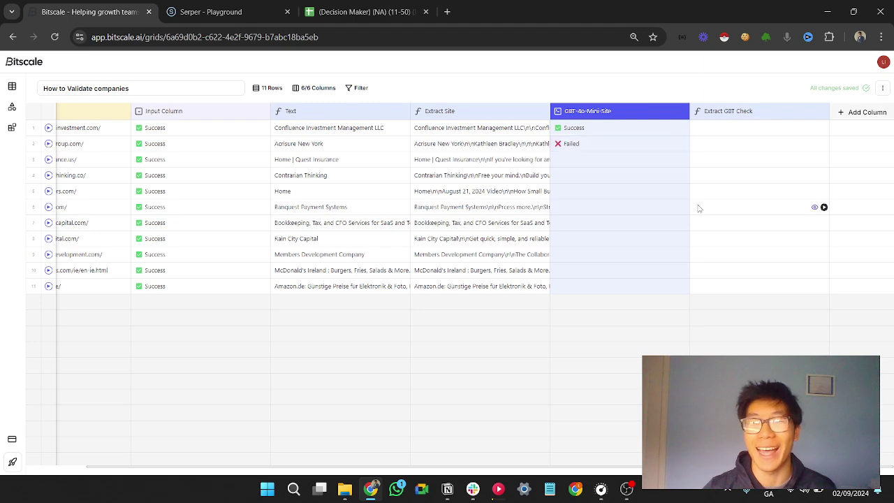
{"action": "left_click", "coordinate": [619, 111]}
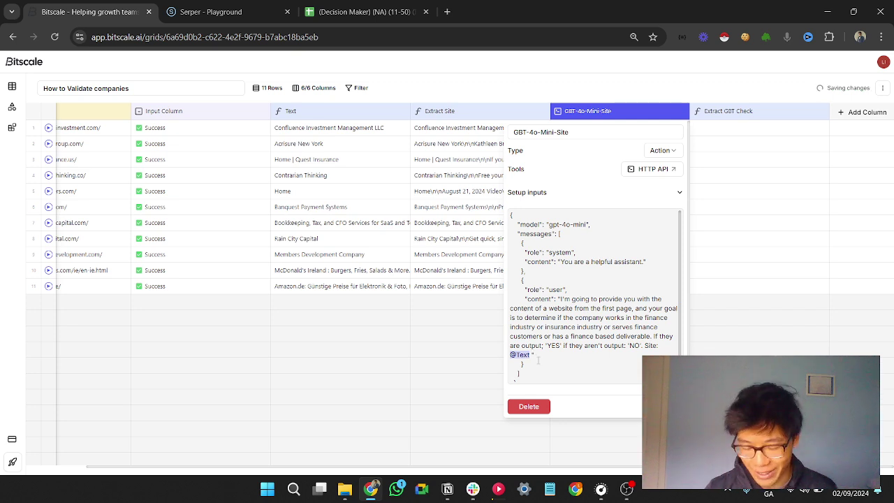
{"action": "key", "text": "BackSpace"}
{"action": "type", "text": "@"}
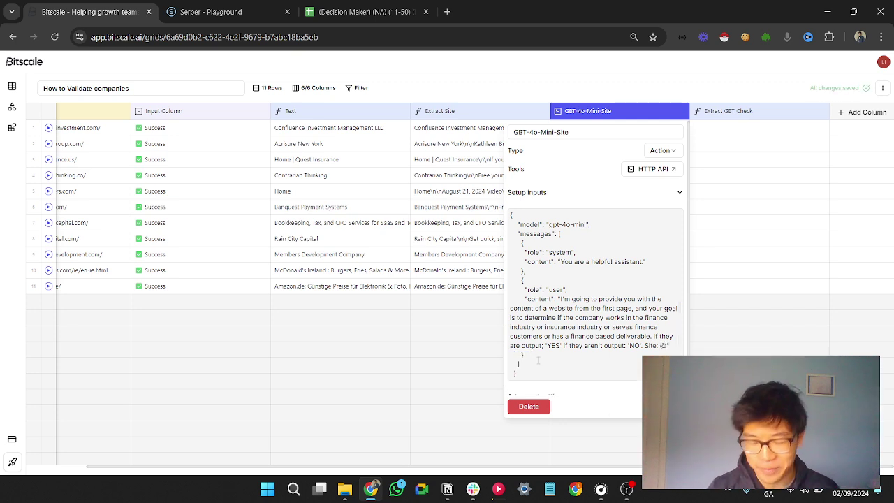
{"action": "left_click", "coordinate": [631, 398]}
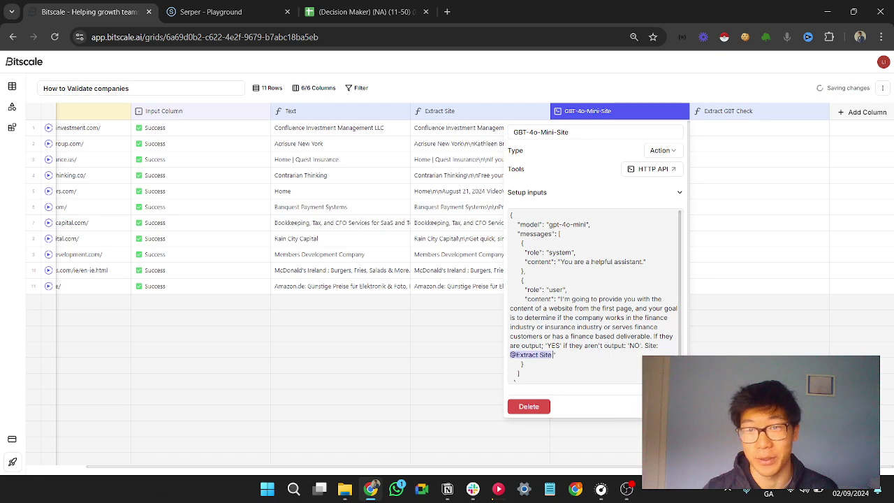
{"action": "left_click", "coordinate": [707, 299]}
{"action": "left_click", "coordinate": [684, 111]}
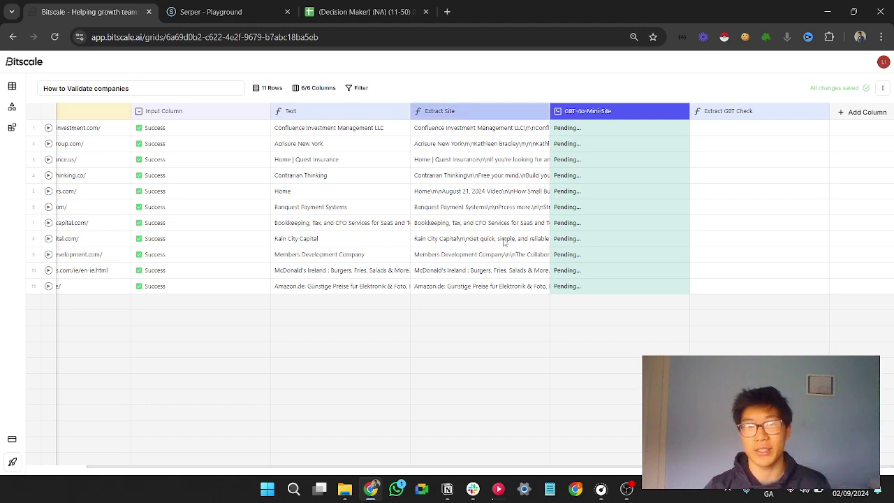
{"action": "left_click_drag", "start_coordinate": [629, 130], "coordinate": [638, 282]}
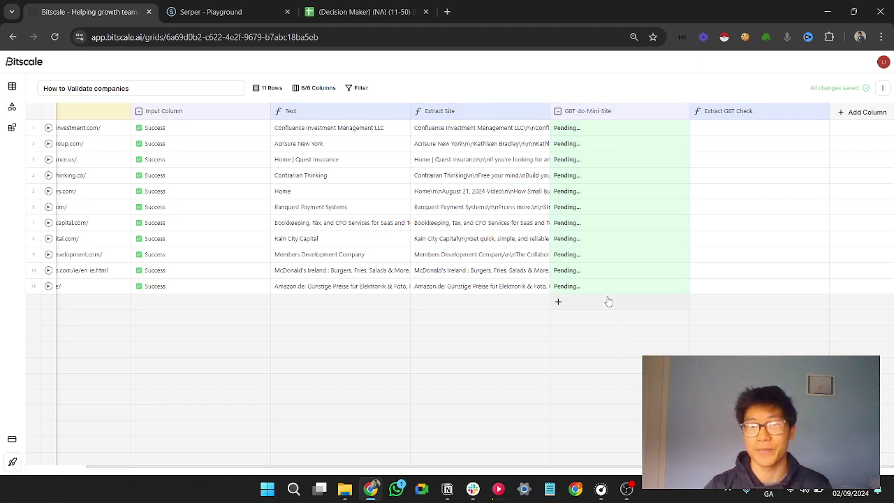
- Inspect the GBT-4o-Mini-Site response for the bookkeeping company in row 7, down to the first choice's message content
{"action": "left_click", "coordinate": [651, 225]}
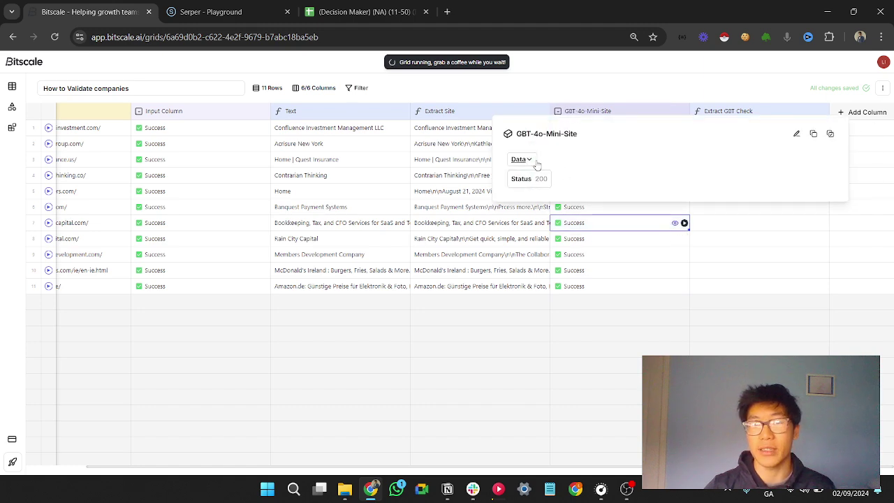
{"action": "left_click", "coordinate": [532, 161]}
{"action": "left_click", "coordinate": [524, 178]}
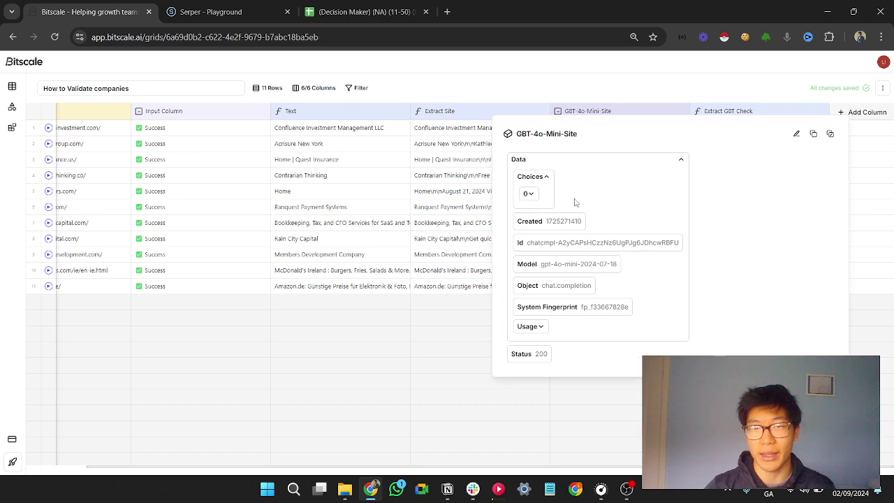
{"action": "left_click", "coordinate": [533, 196]}
{"action": "left_click", "coordinate": [563, 273]}
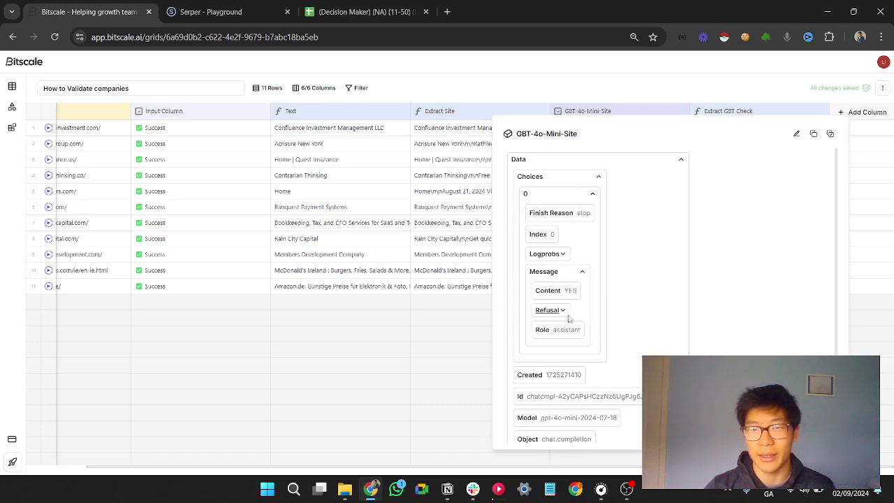
{"action": "key", "text": "Escape"}
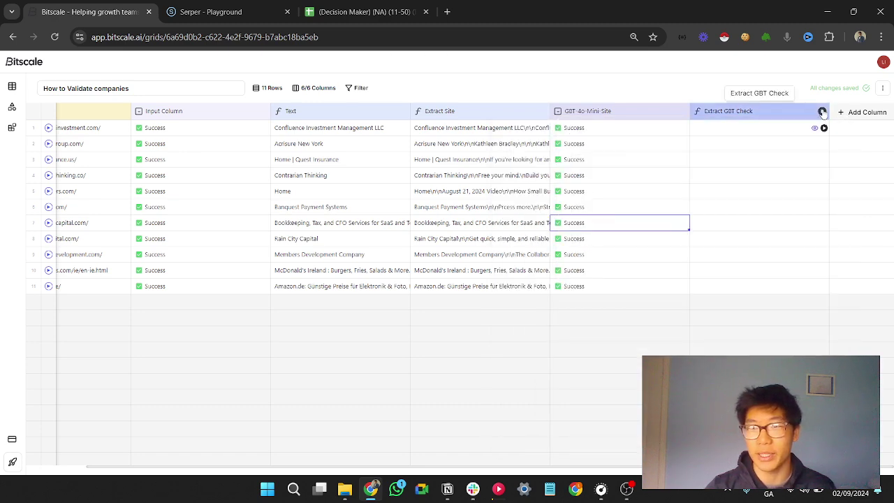
{"action": "left_click", "coordinate": [819, 113]}
{"action": "left_click", "coordinate": [745, 112]}
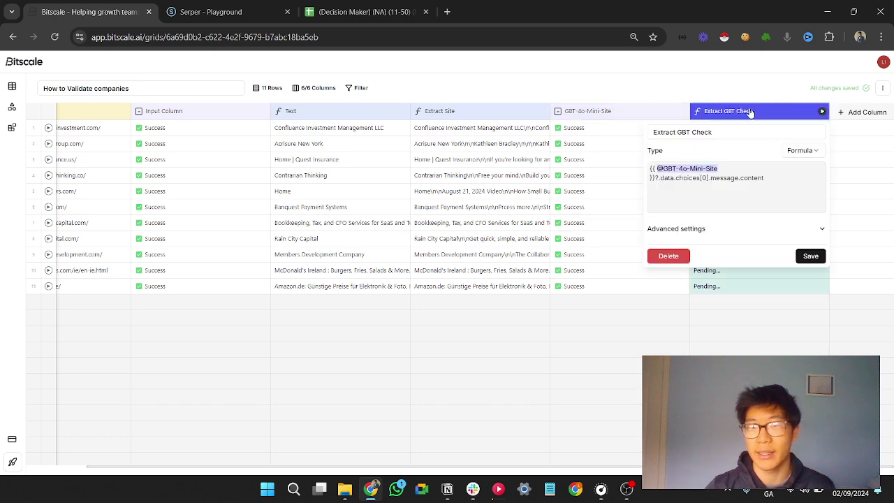
{"action": "left_click_drag", "start_coordinate": [781, 183], "coordinate": [657, 169]}
{"action": "left_click", "coordinate": [726, 201]}
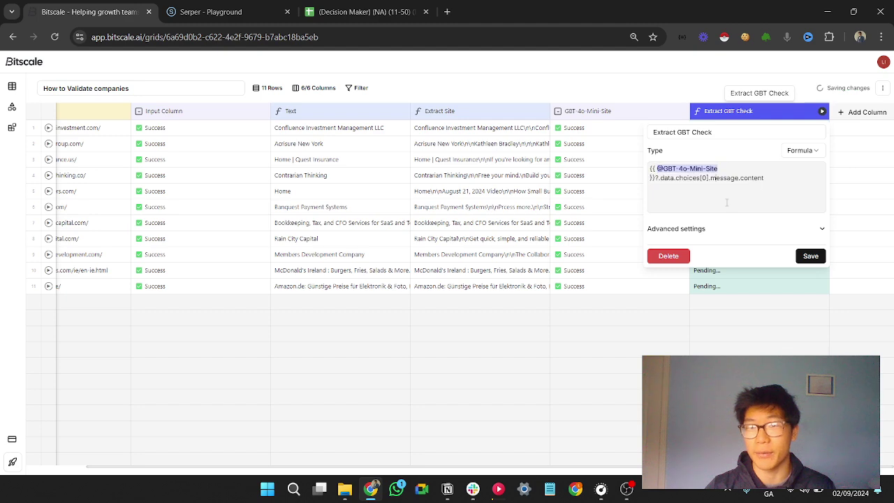
{"action": "left_click", "coordinate": [745, 346]}
- Check the extracted answers for the McDonald's and Amazon rows and rerun Extract GBT Check for the Quest Insurance row
{"action": "left_click_drag", "start_coordinate": [735, 133], "coordinate": [744, 271]}
{"action": "left_click", "coordinate": [740, 283]}
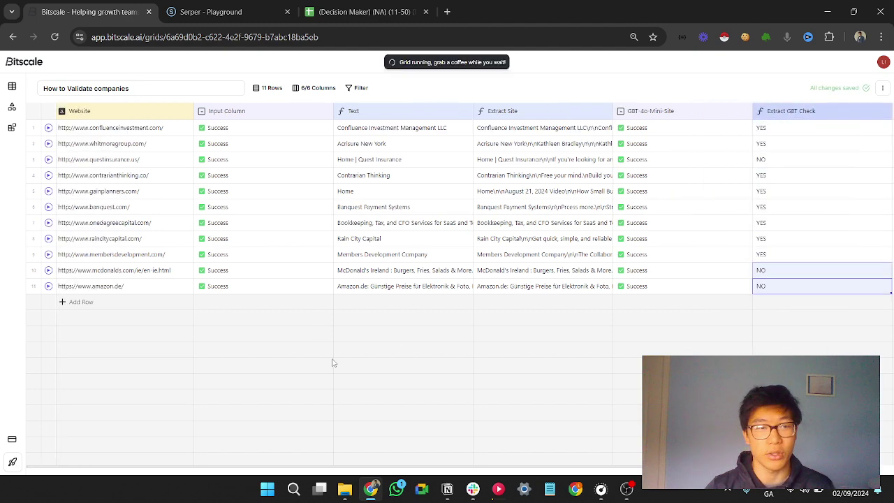
{"action": "scroll", "coordinate": [333, 364], "scroll_direction": "left", "scroll_amount": 2}
{"action": "left_click_drag", "start_coordinate": [390, 277], "coordinate": [395, 350]}
{"action": "scroll", "coordinate": [419, 343], "scroll_direction": "right", "scroll_amount": 2}
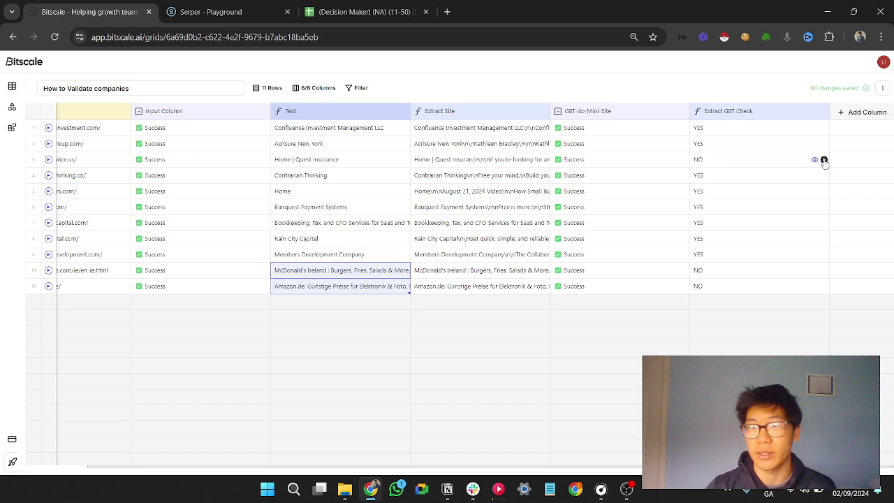
{"action": "left_click", "coordinate": [822, 160]}
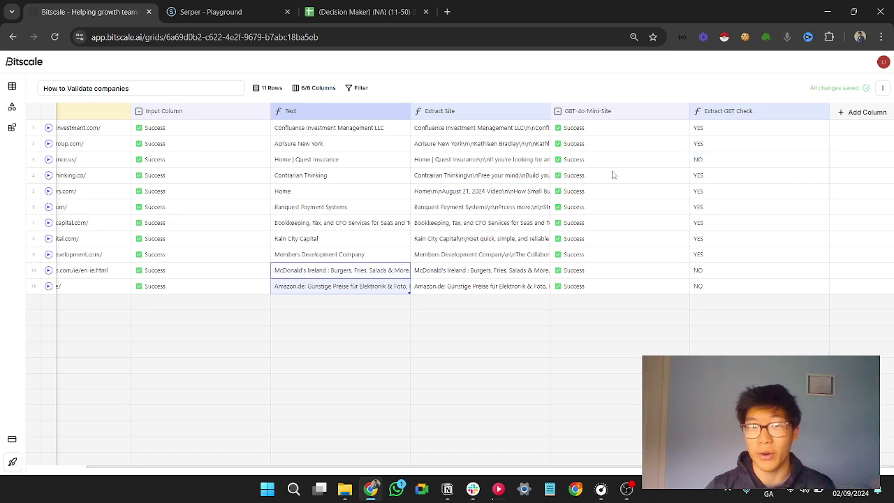
{"action": "scroll", "coordinate": [610, 174], "scroll_direction": "left", "scroll_amount": 2}
{"action": "left_click_drag", "start_coordinate": [537, 130], "coordinate": [541, 145]}
{"action": "left_click", "coordinate": [671, 196]}
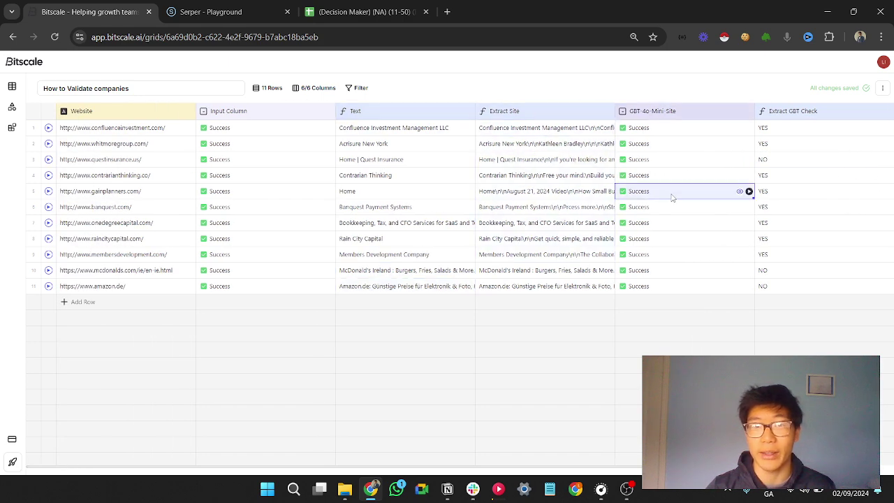
{"action": "left_click", "coordinate": [746, 110]}
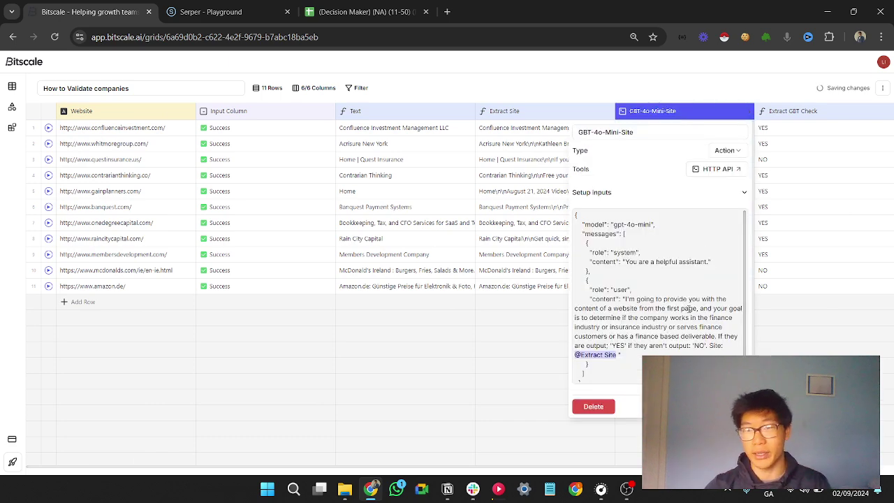
{"action": "left_click", "coordinate": [797, 343]}
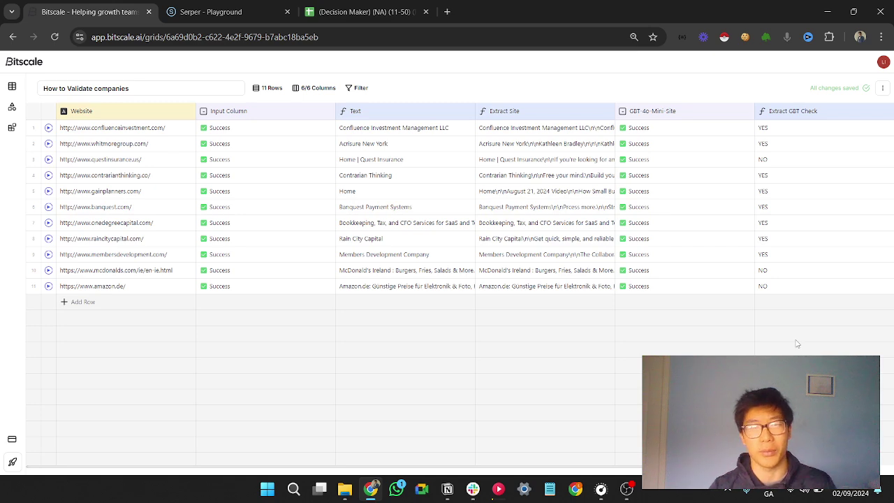
- Review the Extract GBT Check answers down the rows and compare them with the listed websites
{"action": "scroll", "coordinate": [690, 342], "scroll_direction": "right", "scroll_amount": 2}
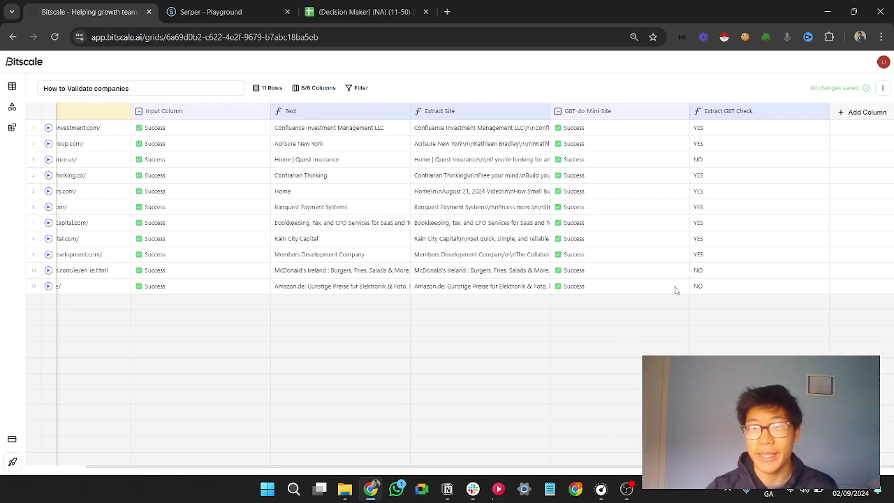
{"action": "left_click_drag", "start_coordinate": [754, 146], "coordinate": [757, 314]}
{"action": "mouse_move", "coordinate": [746, 176]}
{"action": "left_mouse_down"}
{"action": "mouse_move", "coordinate": [754, 262]}
{"action": "mouse_move", "coordinate": [748, 184]}
{"action": "left_mouse_up"}
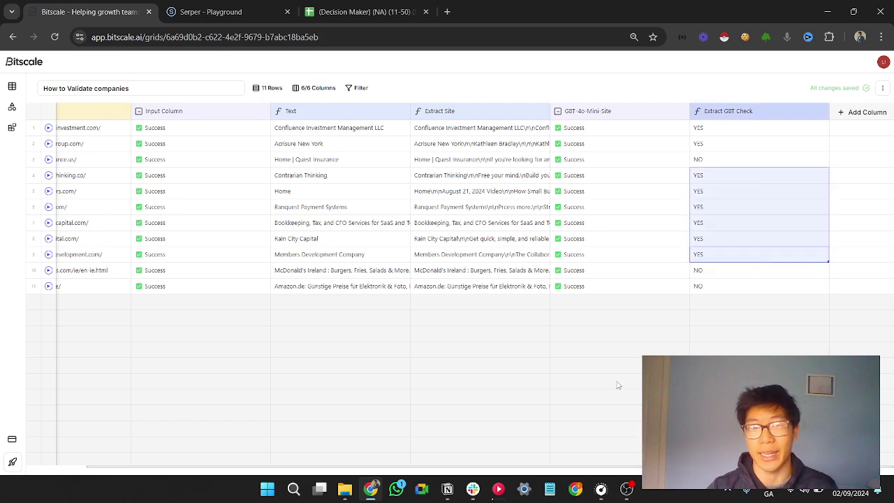
{"action": "left_click", "coordinate": [615, 384]}
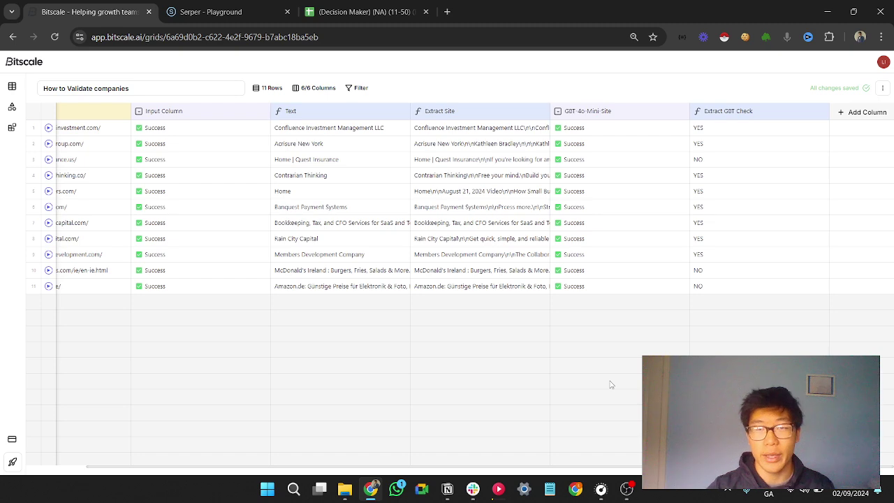
{"action": "scroll", "coordinate": [562, 386], "scroll_direction": "left", "scroll_amount": 3}
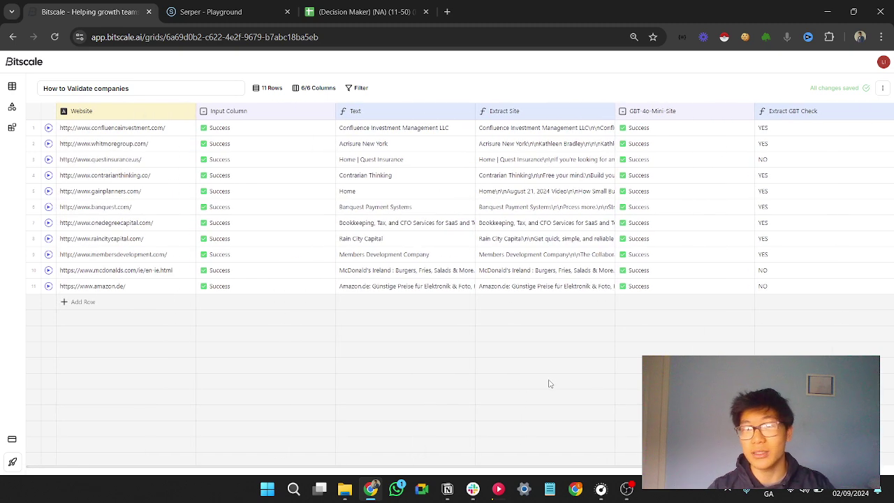